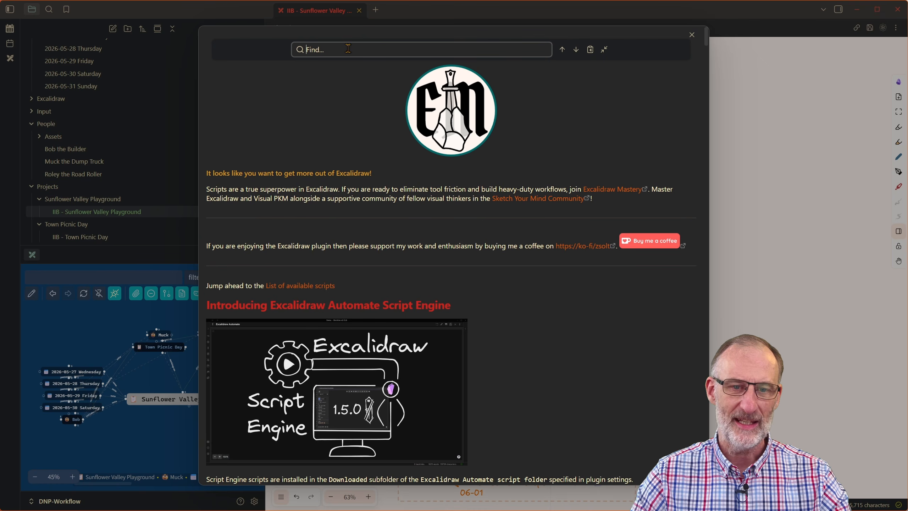
Step: Search the script library for "Capture Note" and view the Slideshow script's entry
text(C)
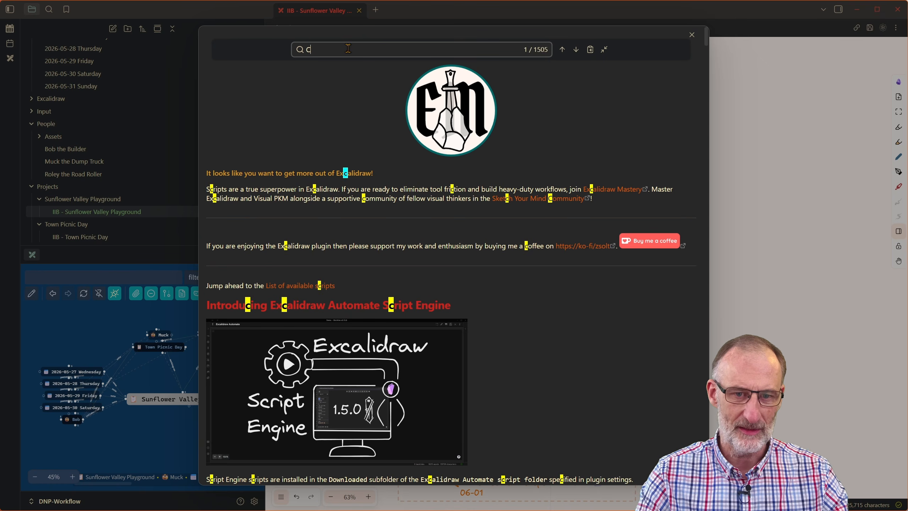
text(apture Note)
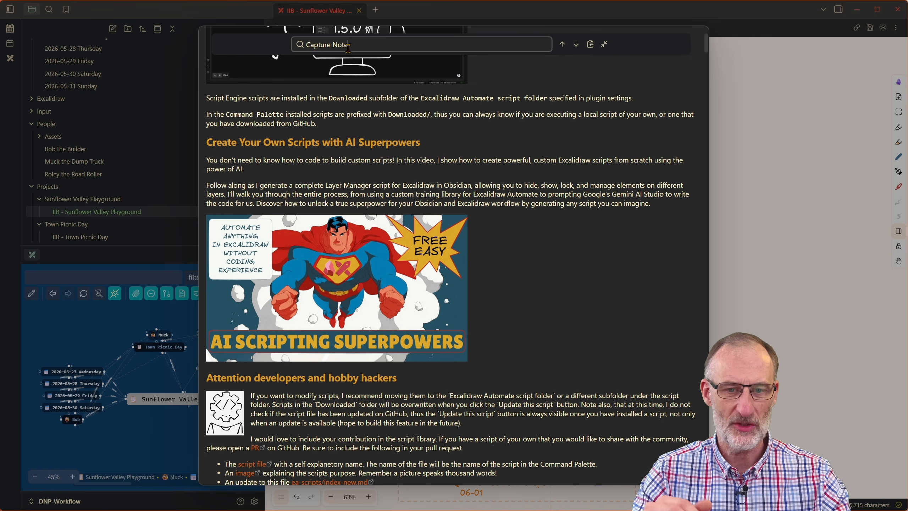
scroll(286, 158, down, 8)
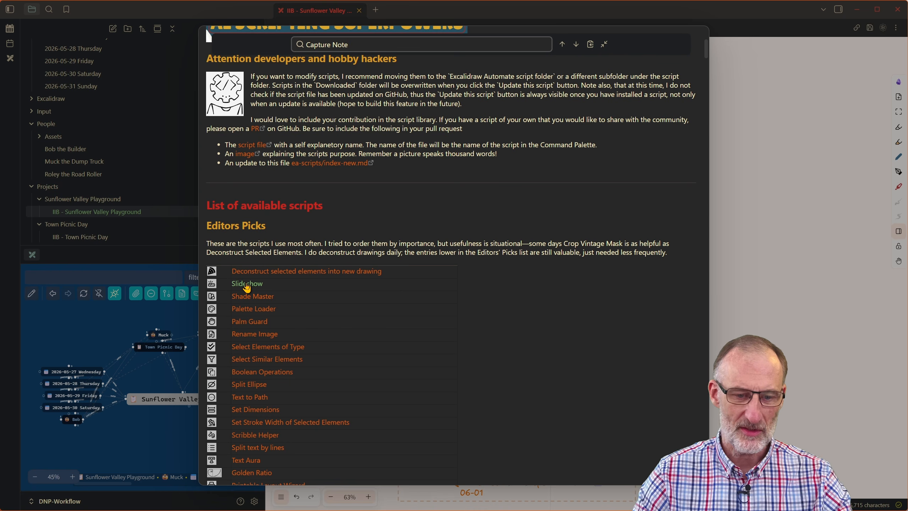
click(246, 285)
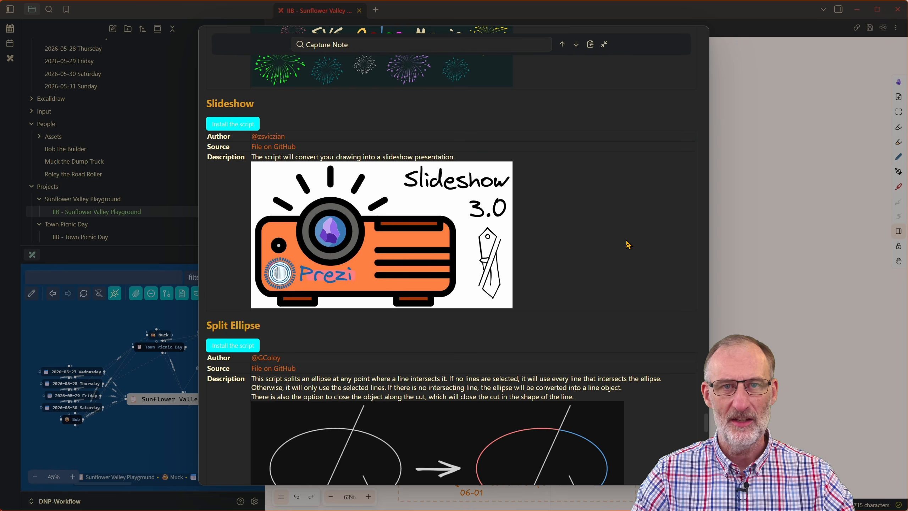
click(757, 259)
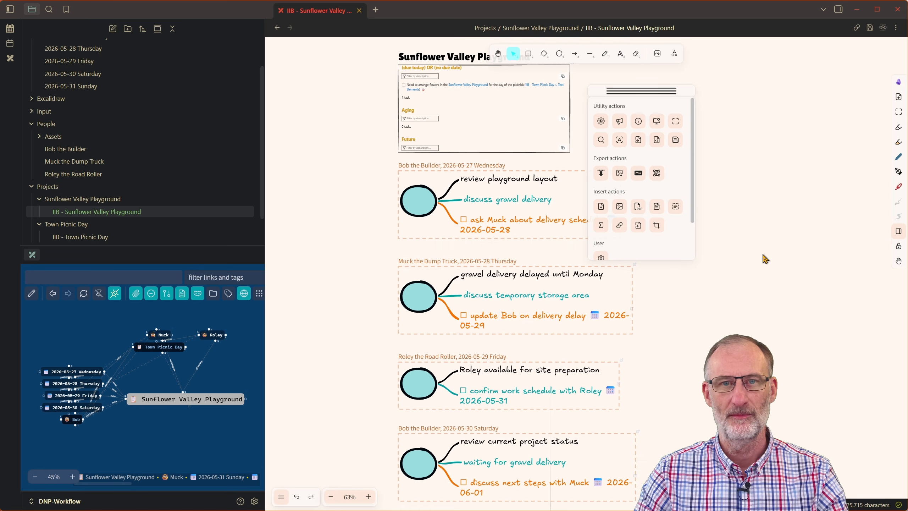
Step: Expand the Templates folder and open the DNP Template
scroll(72, 206, down, 1)
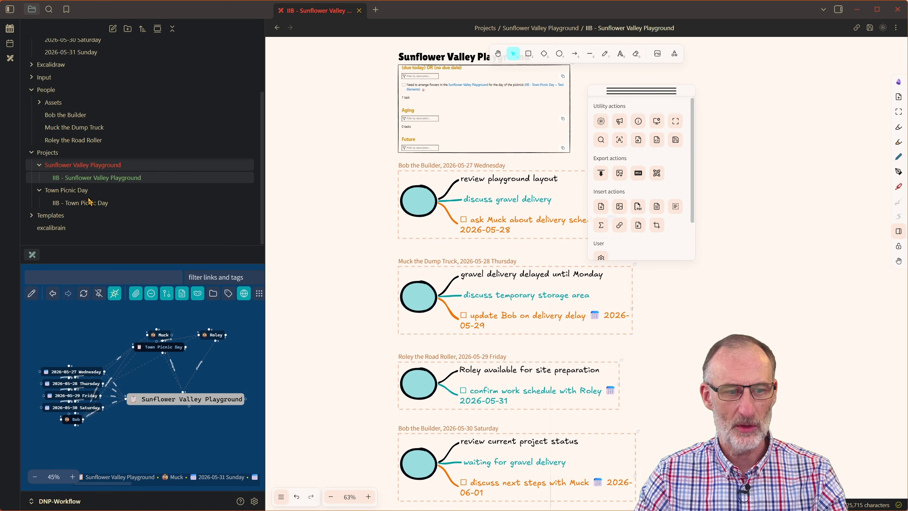
click(45, 214)
scroll(50, 179, down, 2)
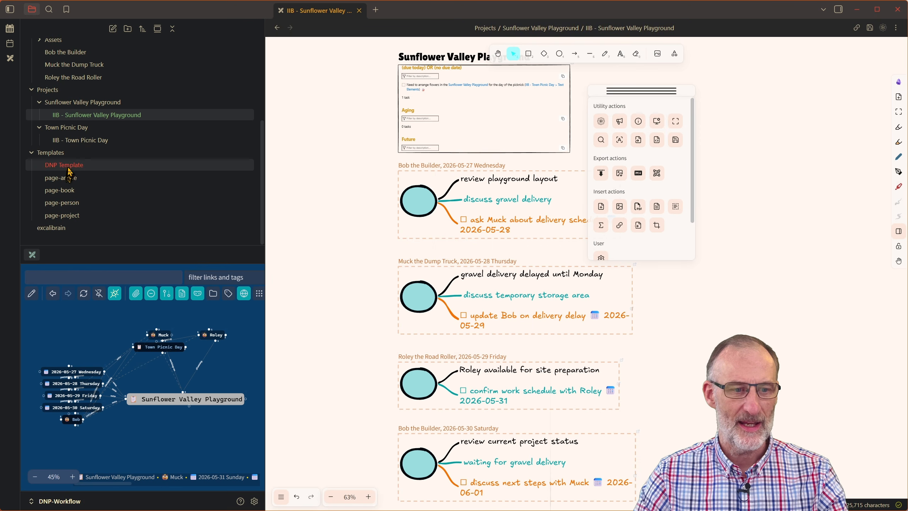
click(69, 168)
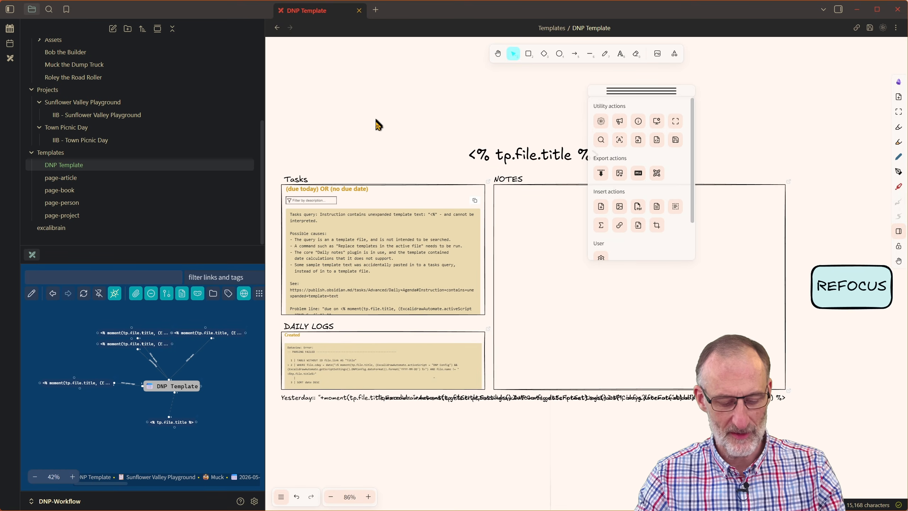
Step: Show the DNP Template as Markdown and reveal the source of its Coming Month task query
key(ctrl+shift+e)
scroll(434, 282, down, 4)
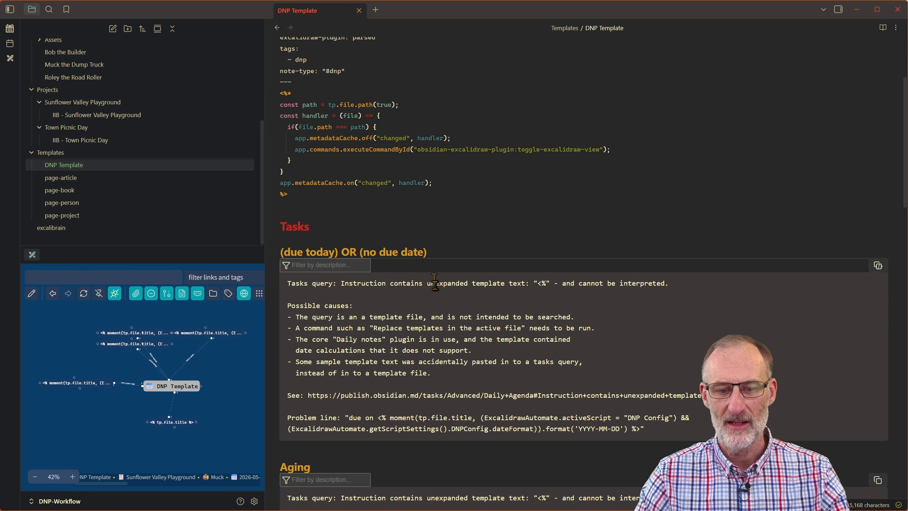
scroll(435, 283, down, 10)
click(374, 243)
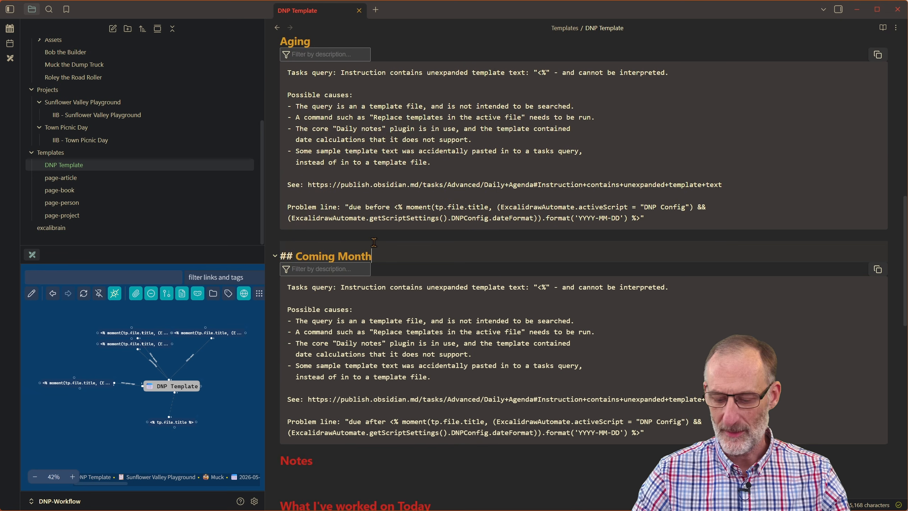
key(Down)
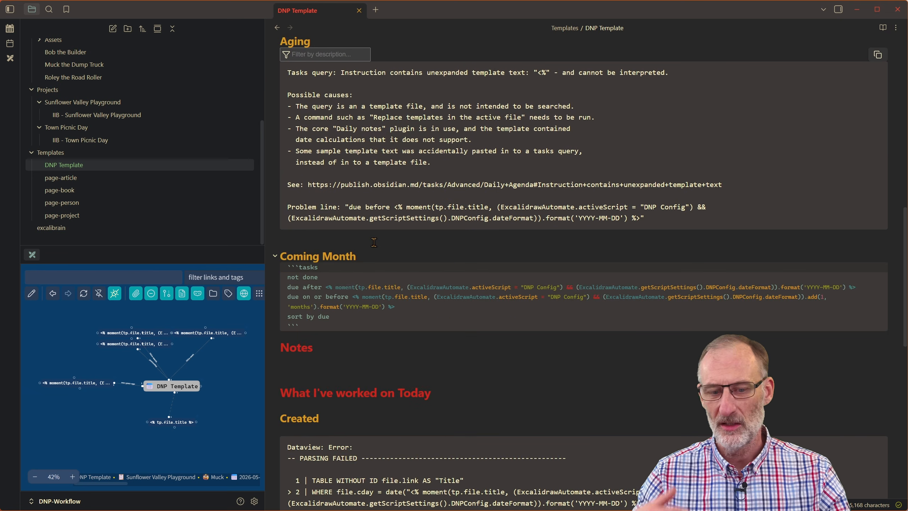
Step: Open the page-project template and examine the source of its "(due today) OR (no due date)" task query
click(78, 215)
click(392, 219)
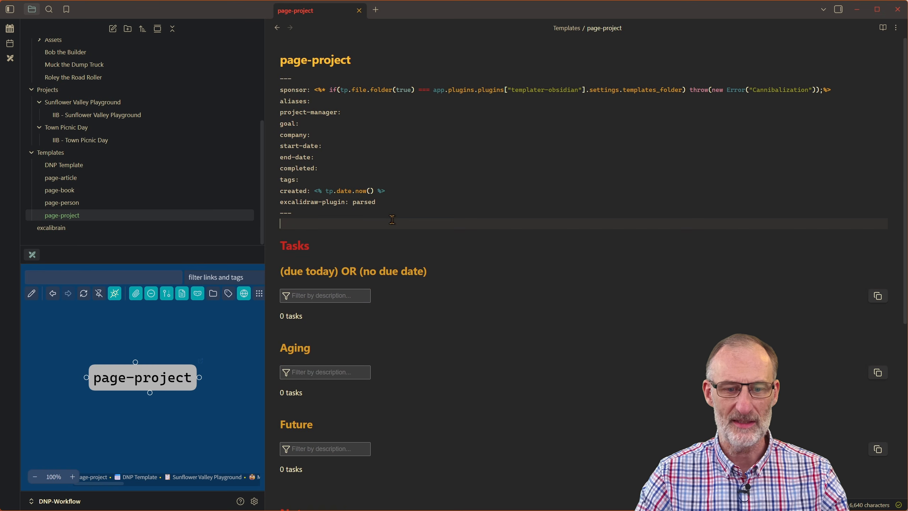
key(Down)
key(Down)
key(Down)
key(Down)
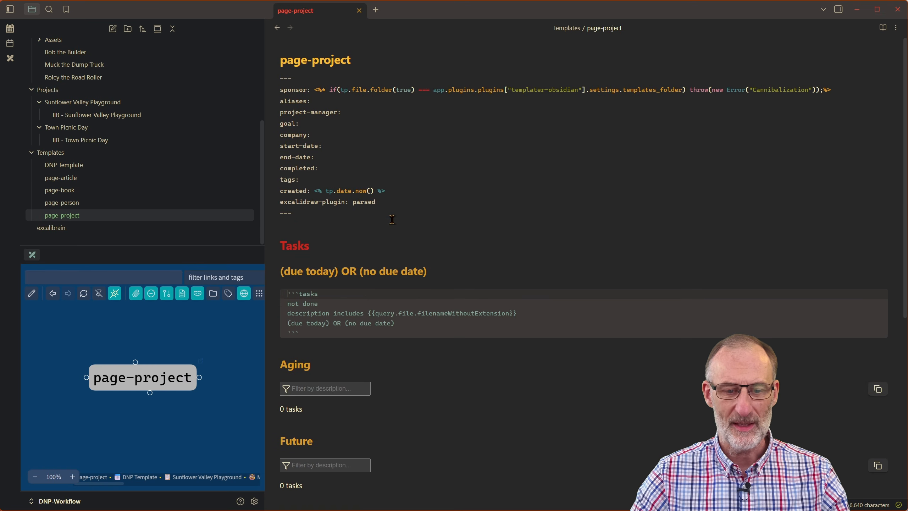
scroll(392, 220, down, 5)
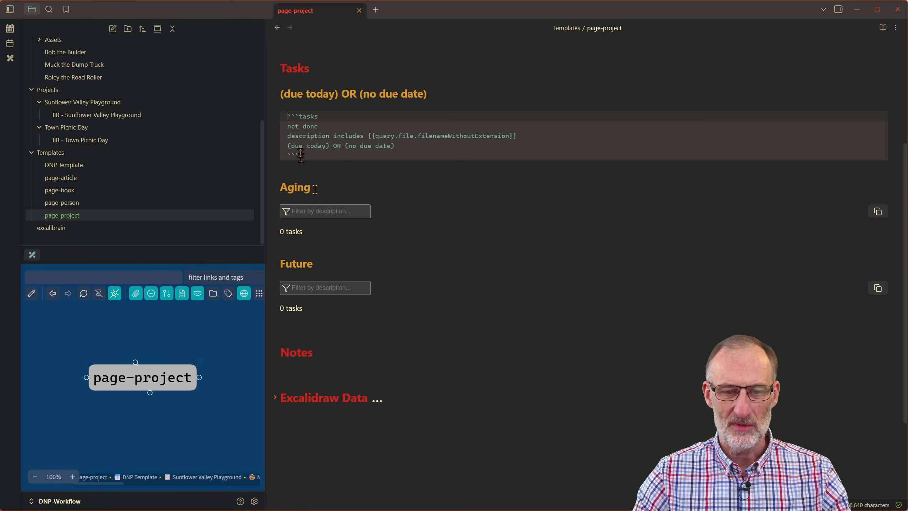
Step: Open the page-person template and switch it from Markdown to its Excalidraw drawing
click(57, 203)
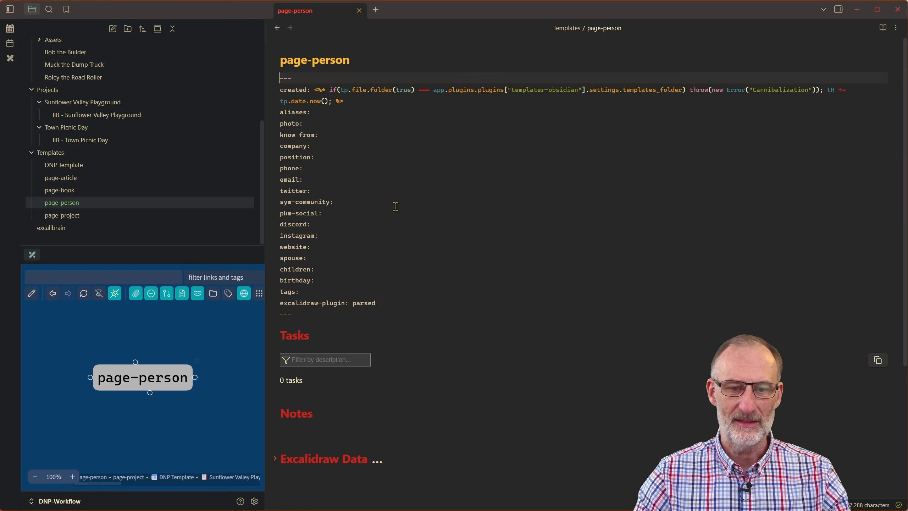
key(ctrl+shift+e)
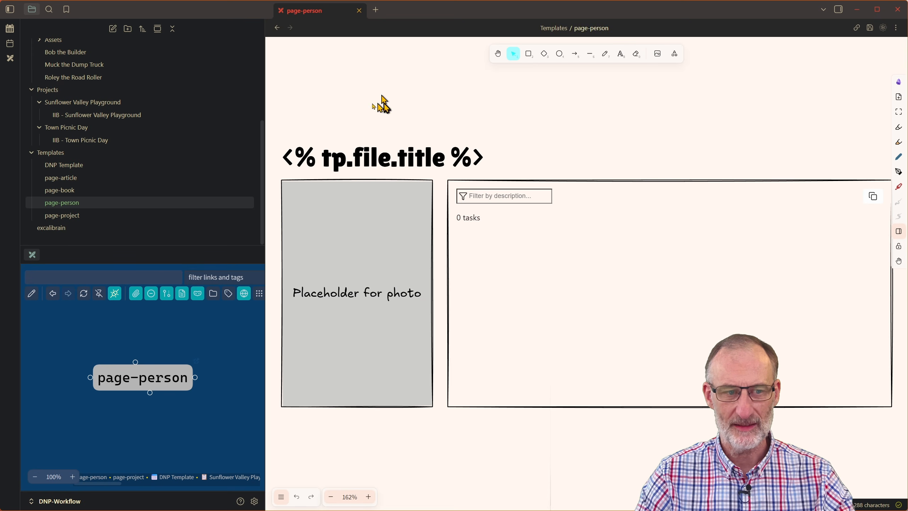
Step: Open the 2026-05-31 Sunday note from the Daily Notes folder
scroll(108, 118, up, 4)
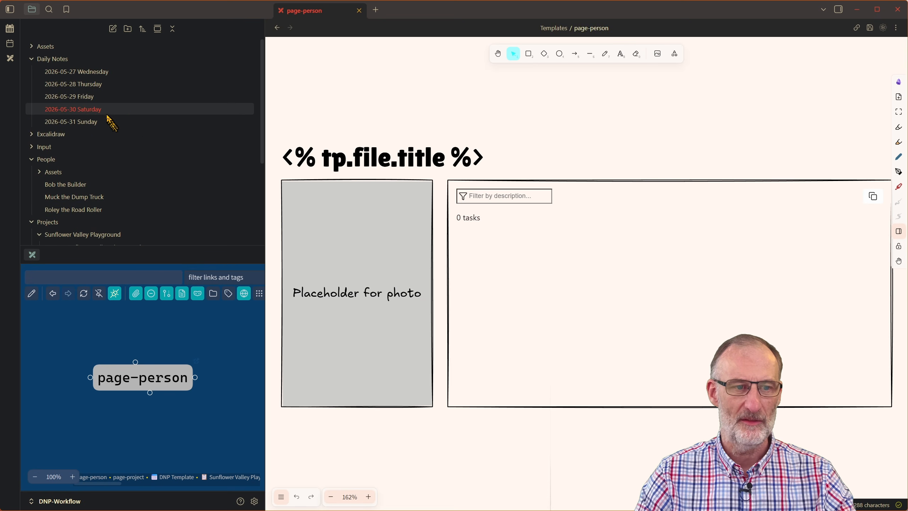
click(81, 122)
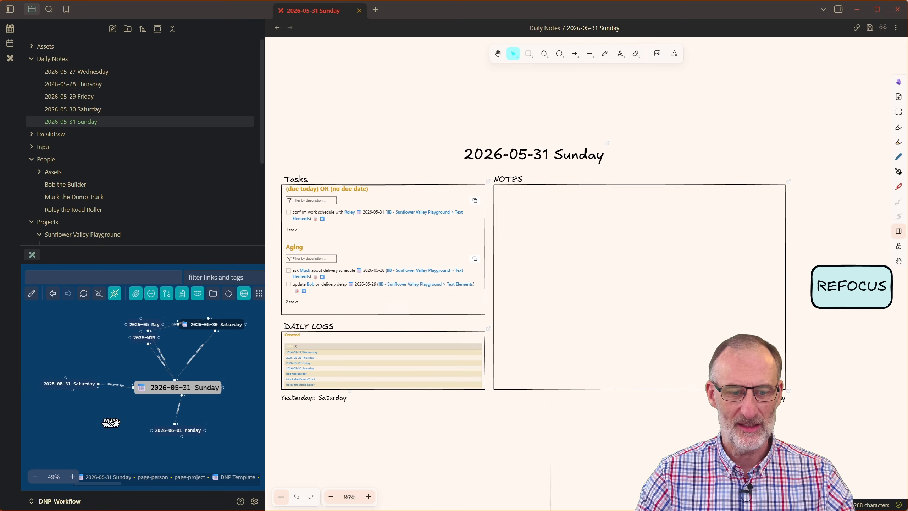
Step: Examine the Sunday daily note's links to its month, week and neighbouring days in the ExcaliBrain graph
scroll(109, 411, up, 1)
scroll(108, 411, up, 7)
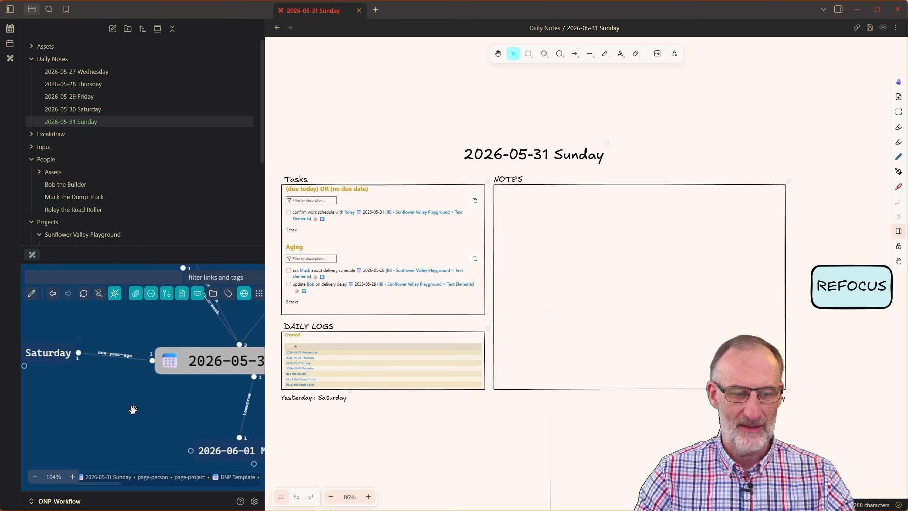
drag(186, 332, 78, 456)
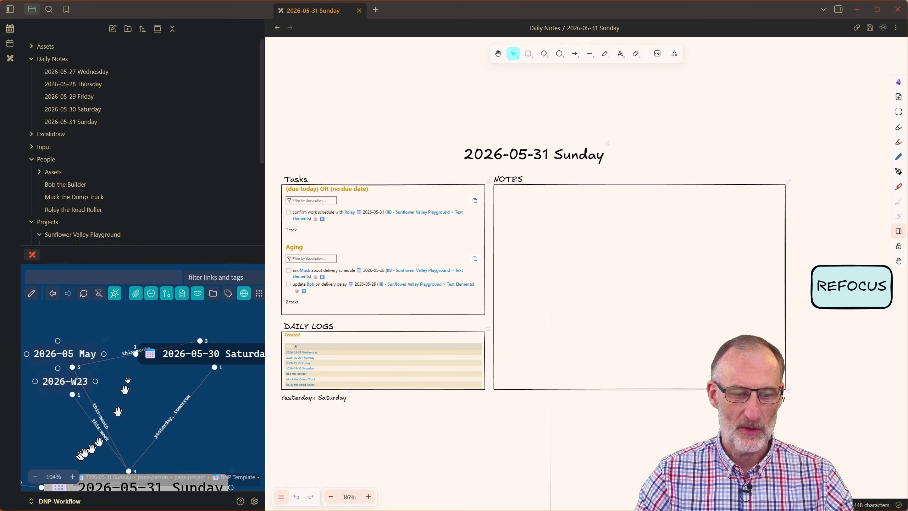
scroll(144, 393, down, 4)
scroll(143, 393, down, 2)
drag(144, 399, 174, 357)
scroll(175, 358, down, 1)
click(397, 122)
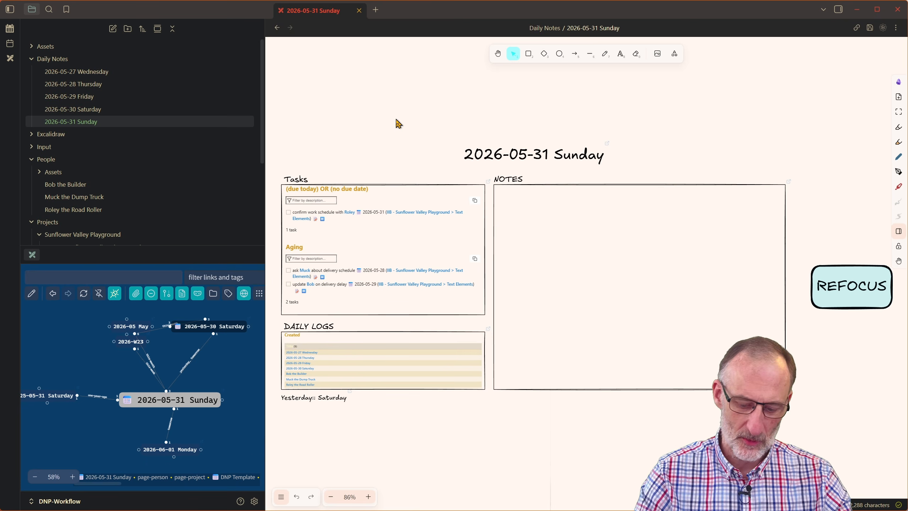
Step: Select the REFOCUS box beside the NOTES frame in the daily note drawing
key(ctrl)
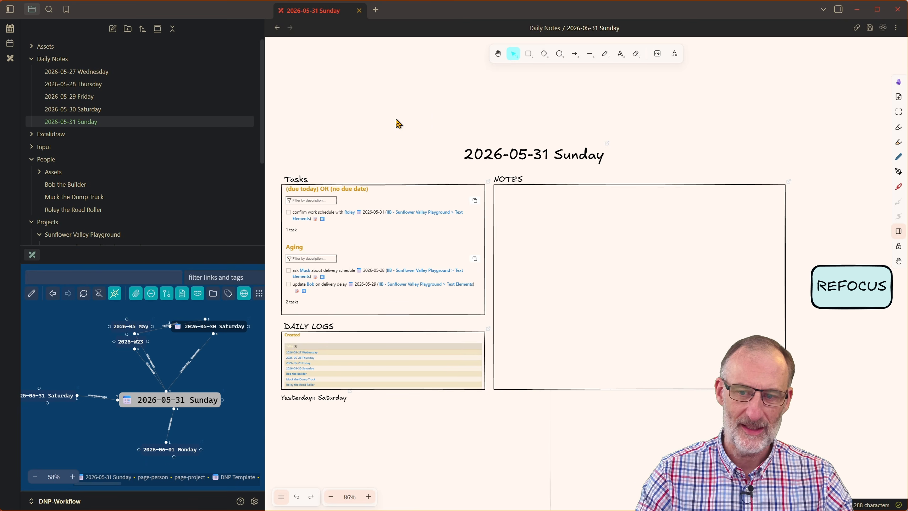
scroll(396, 120, up, 1)
drag(660, 129, 324, 82)
drag(647, 242, 589, 203)
click(458, 244)
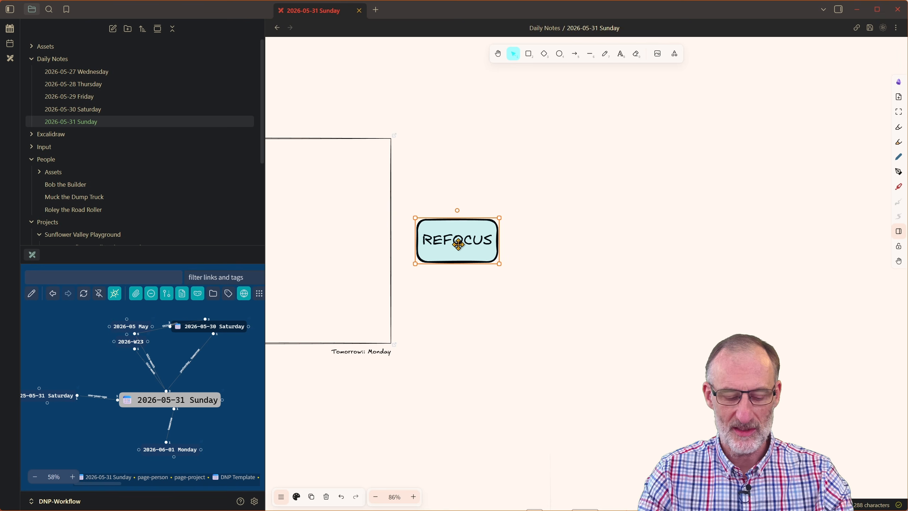
Step: Run the Capture Note script and choose the existing note Bob the Builder as the note title
key(ctrl+shift+k)
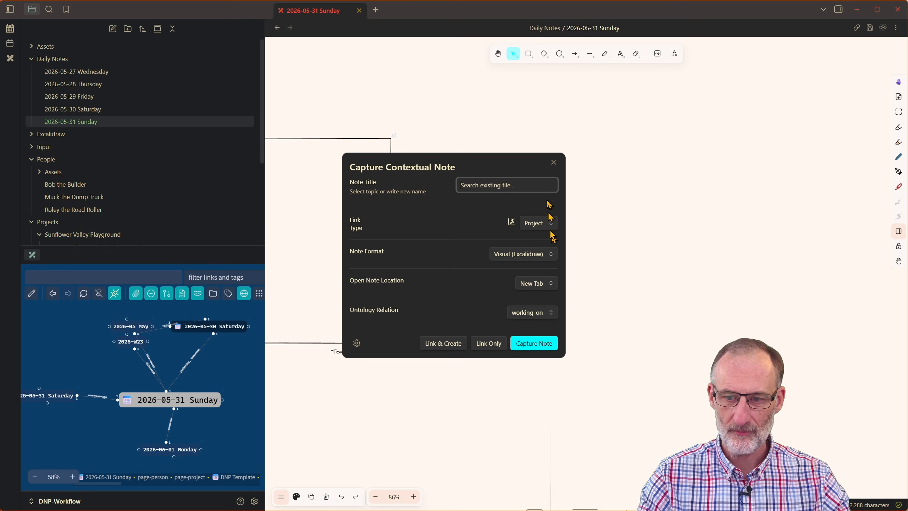
click(553, 162)
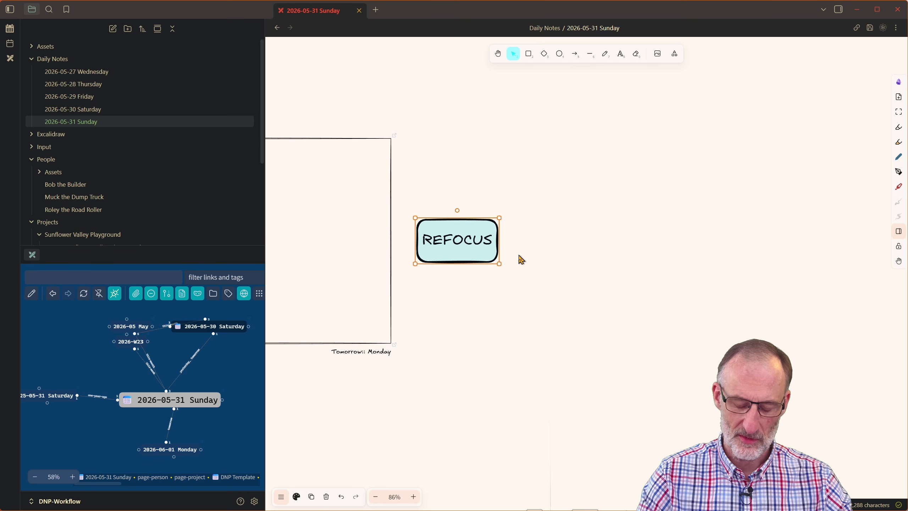
key(ctrl+p)
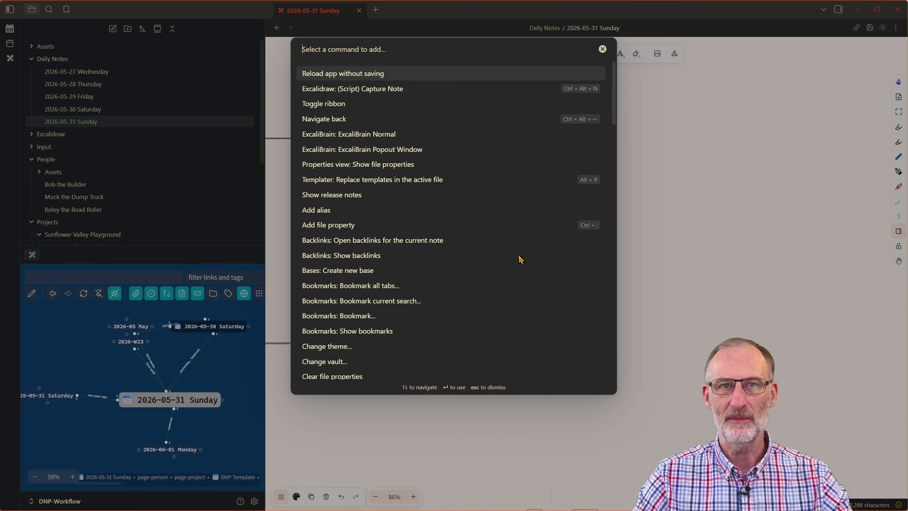
click(371, 89)
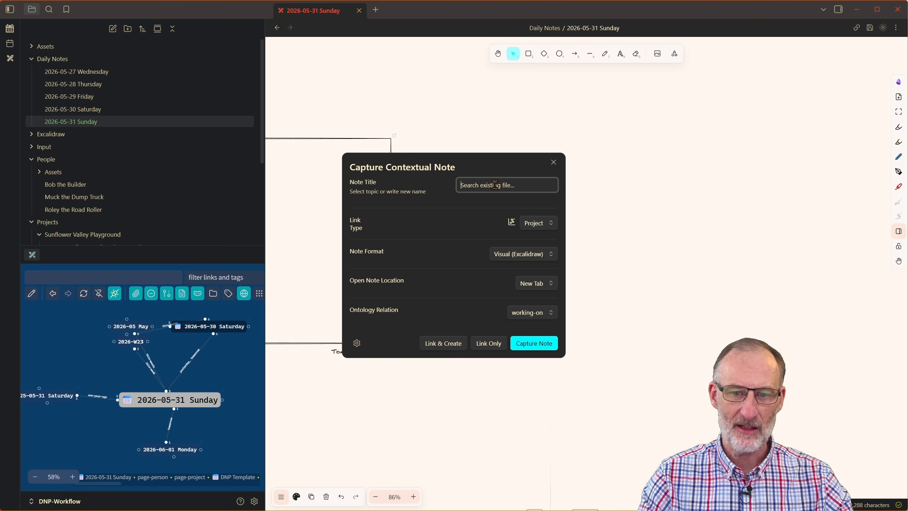
text(bo)
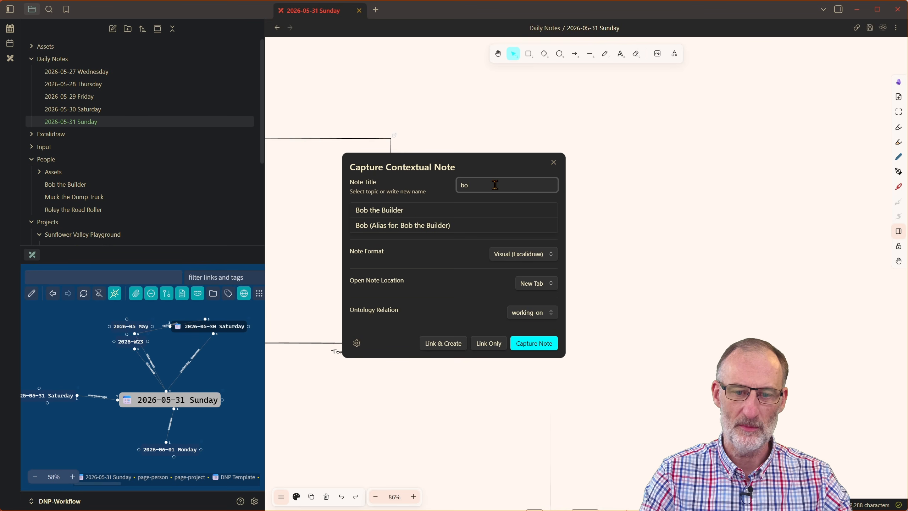
click(403, 210)
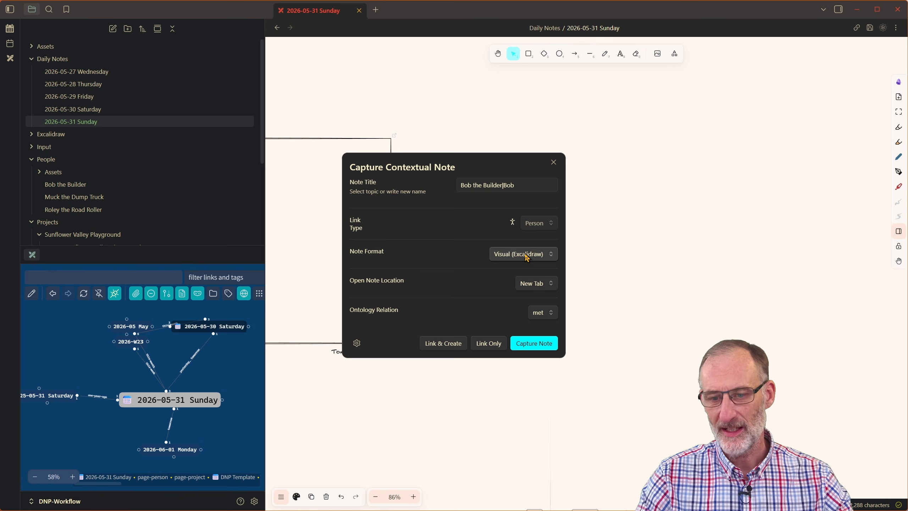
Step: Review the note format and open location choices, and set the ontology relation to coaching
click(527, 257)
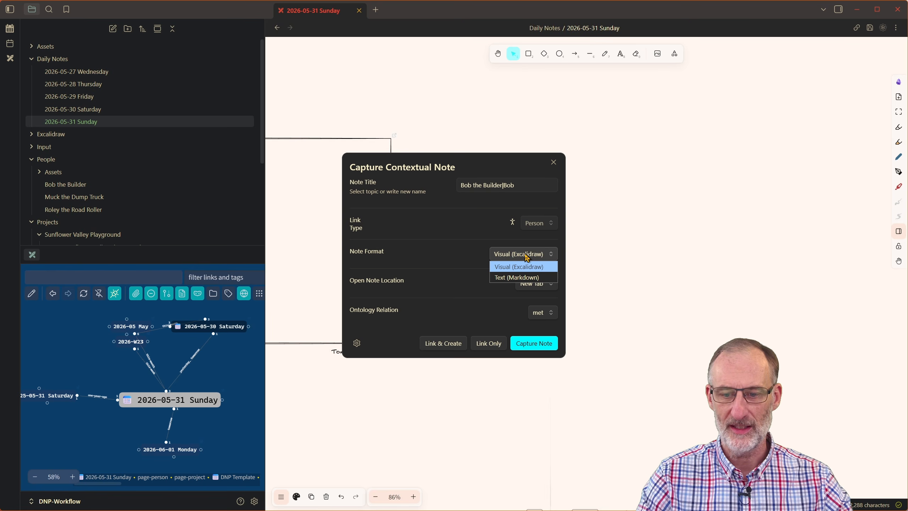
click(526, 257)
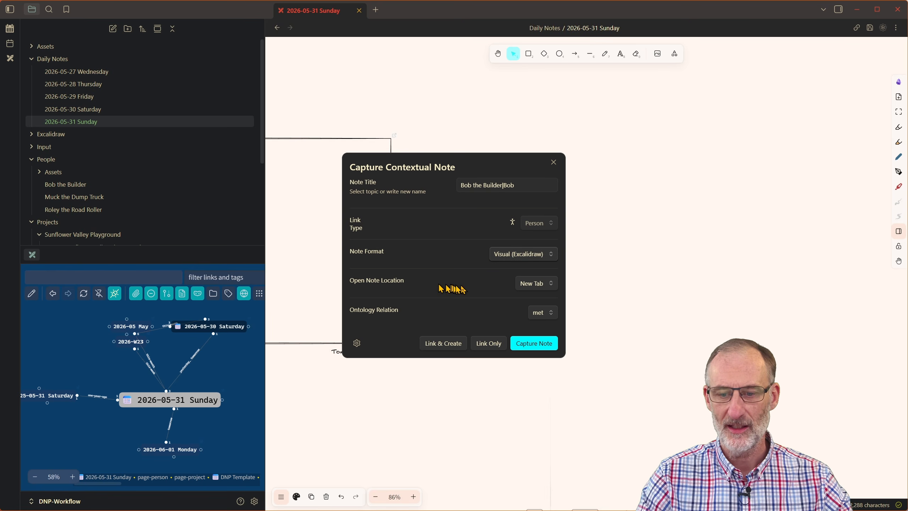
click(541, 285)
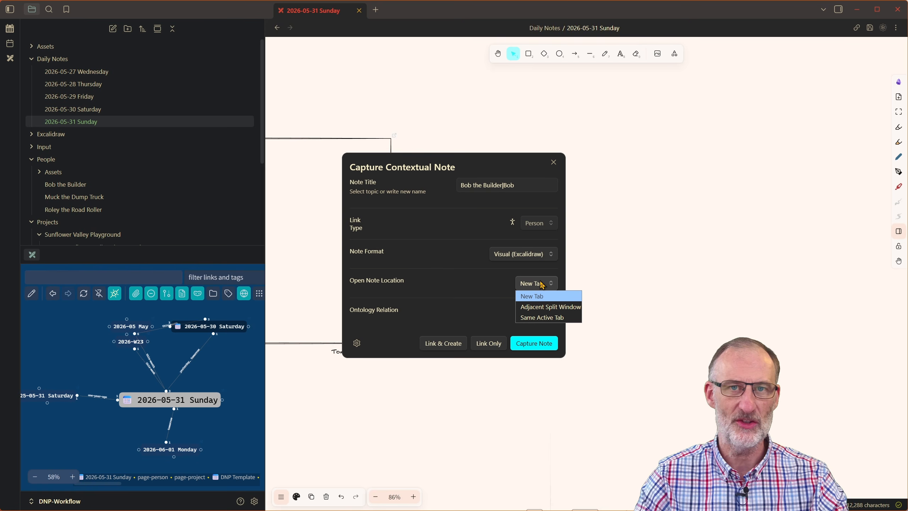
click(541, 285)
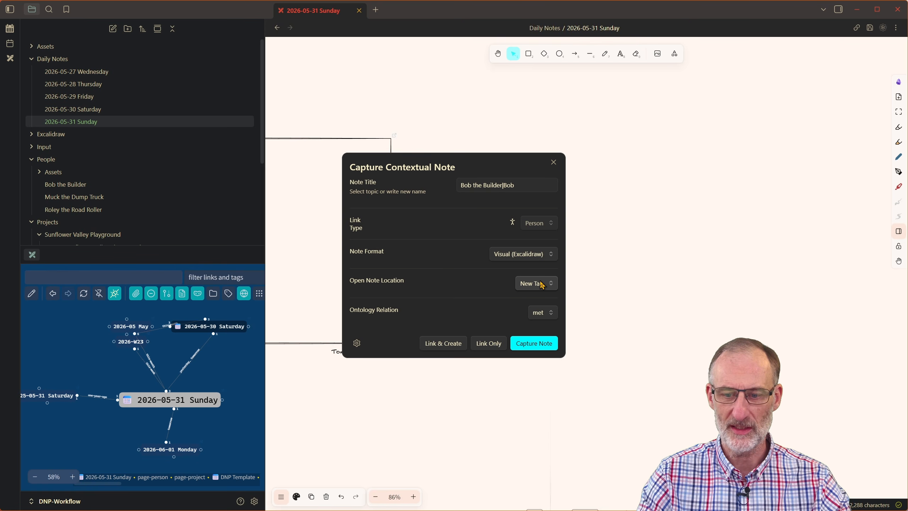
click(546, 313)
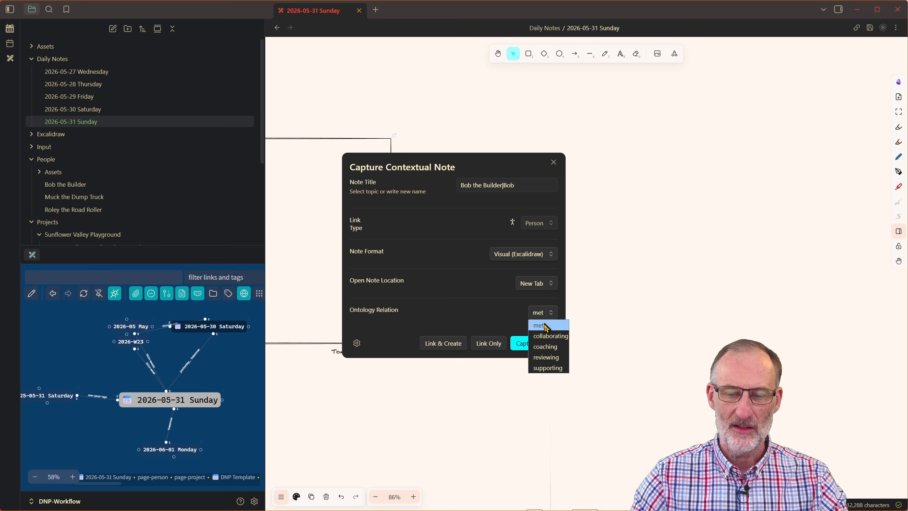
click(546, 347)
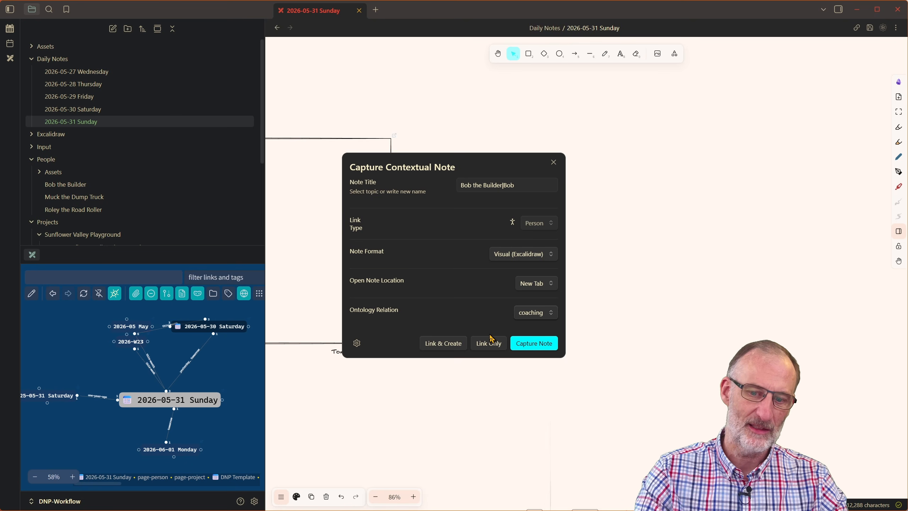
Step: Capture the coaching note for Bob the Builder and select its embedded frame in the 2026-05-31 Sunday daily note
click(536, 344)
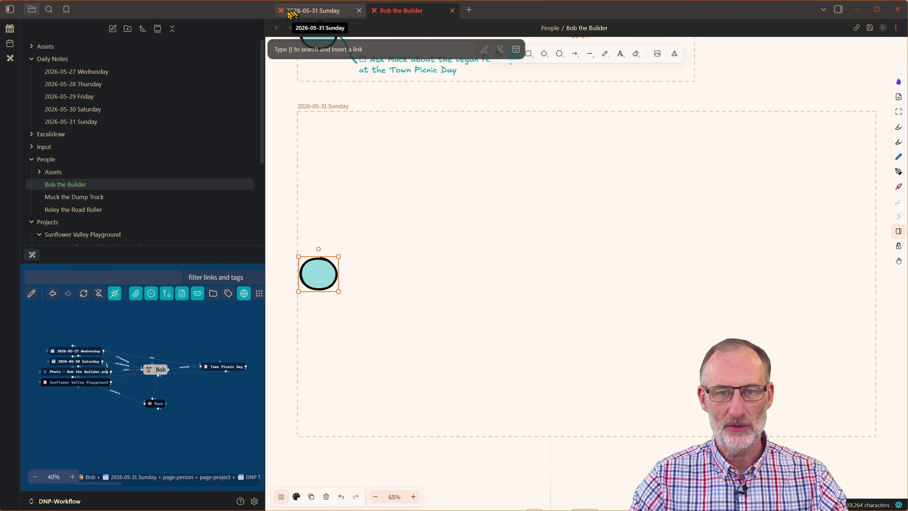
click(316, 13)
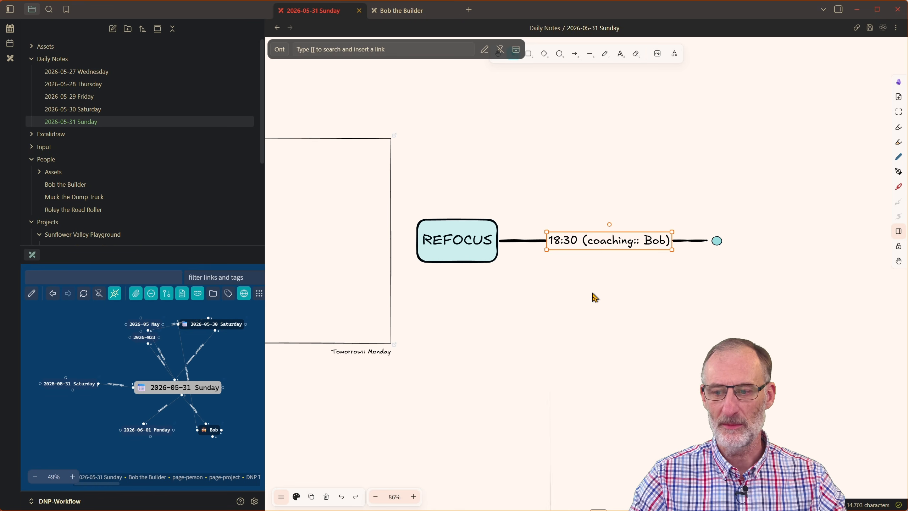
click(718, 240)
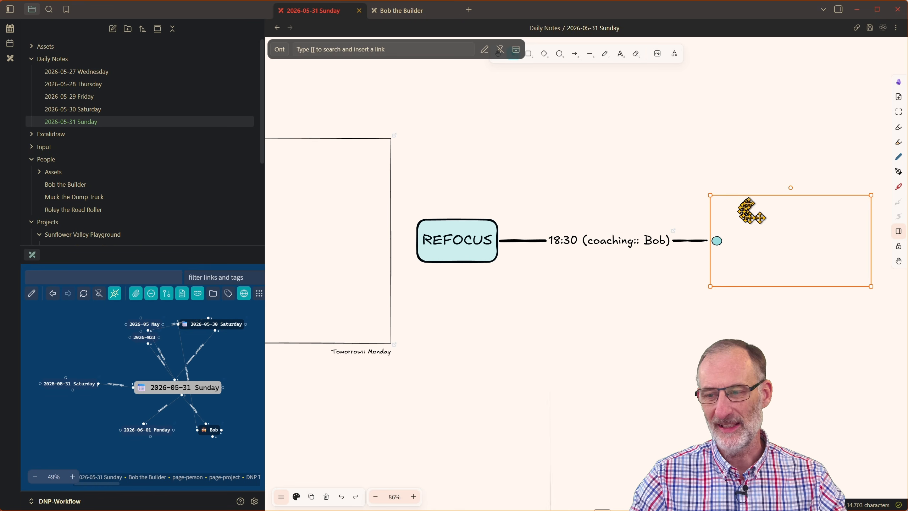
Step: Move the 2026-05-30 Saturday frame with its contents beside the 2026-05-27 Wednesday frame in the Bob the Builder note
click(400, 16)
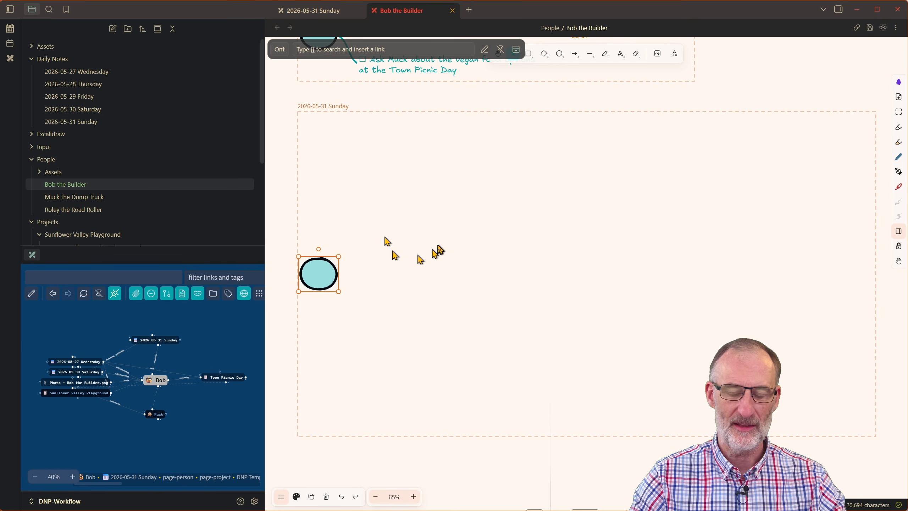
scroll(464, 254, down, 5)
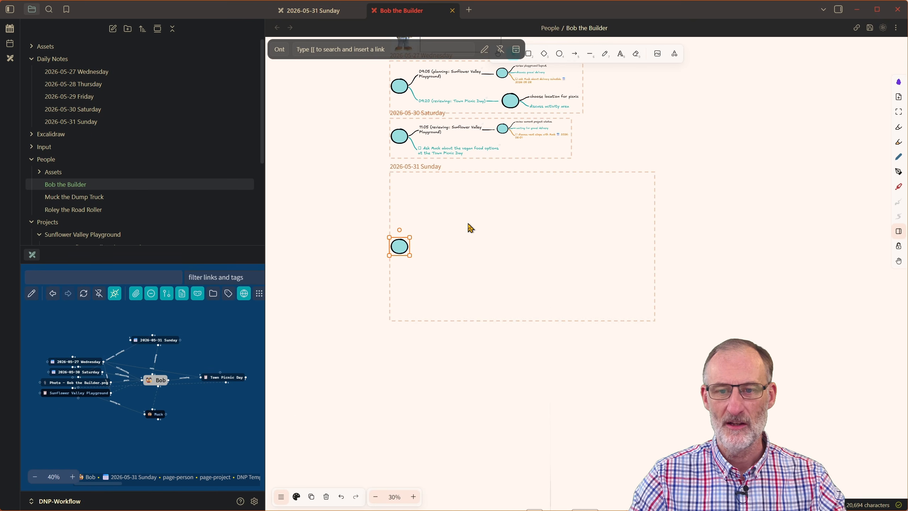
drag(473, 256, 471, 286)
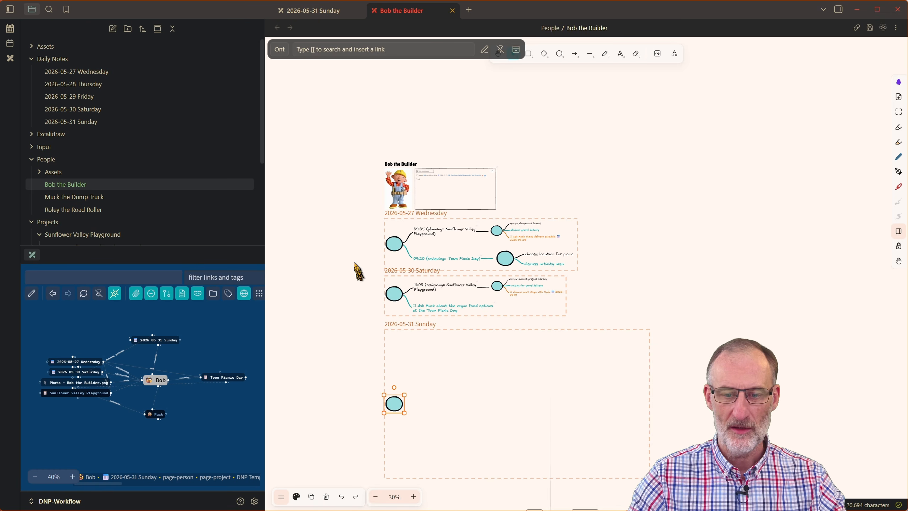
drag(353, 260, 598, 327)
drag(499, 290, 717, 235)
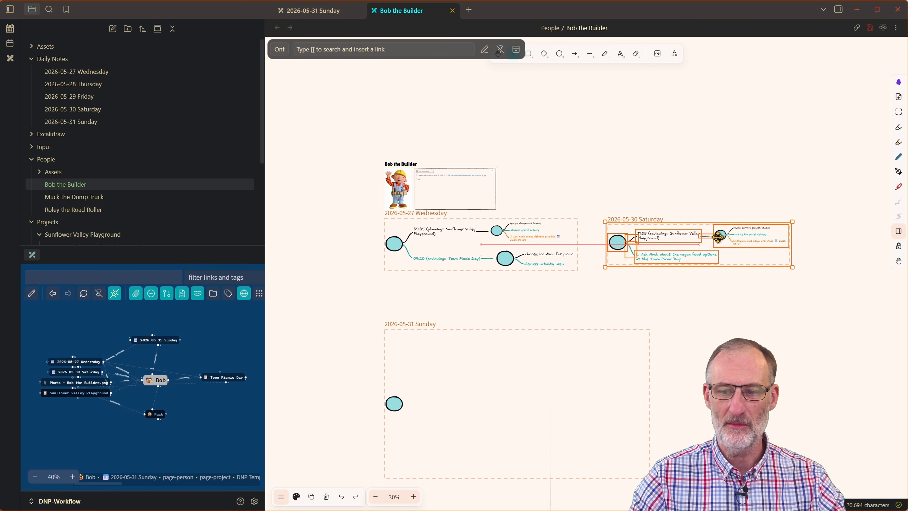
Step: Draw an ellipse around the 2026-05-30 Saturday frame and give it the thickest stroke width
click(640, 177)
click(559, 54)
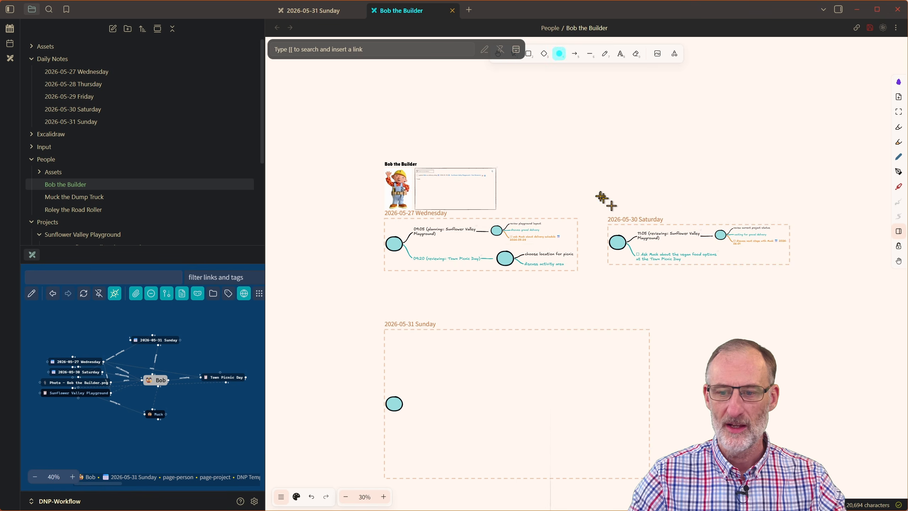
mouse_move(597, 194)
mouse_down()
mouse_move(764, 297)
mouse_move(810, 290)
mouse_up()
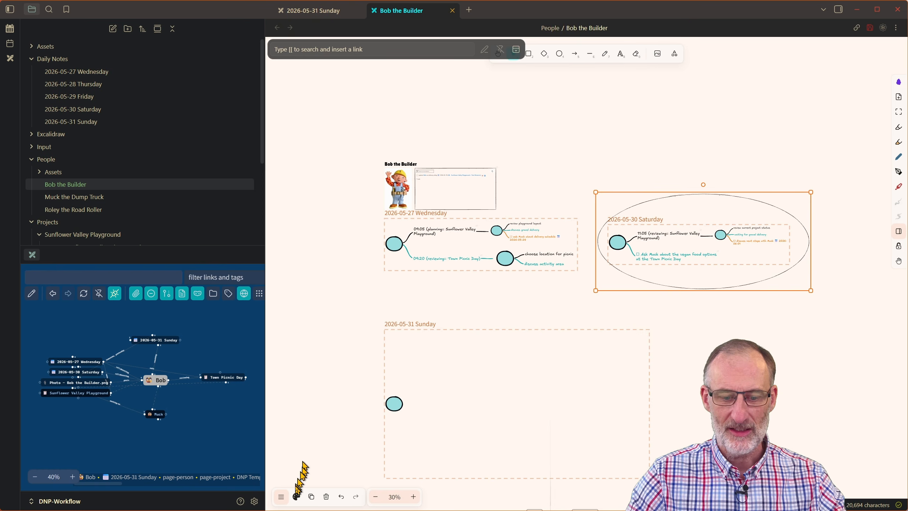
click(297, 497)
click(341, 322)
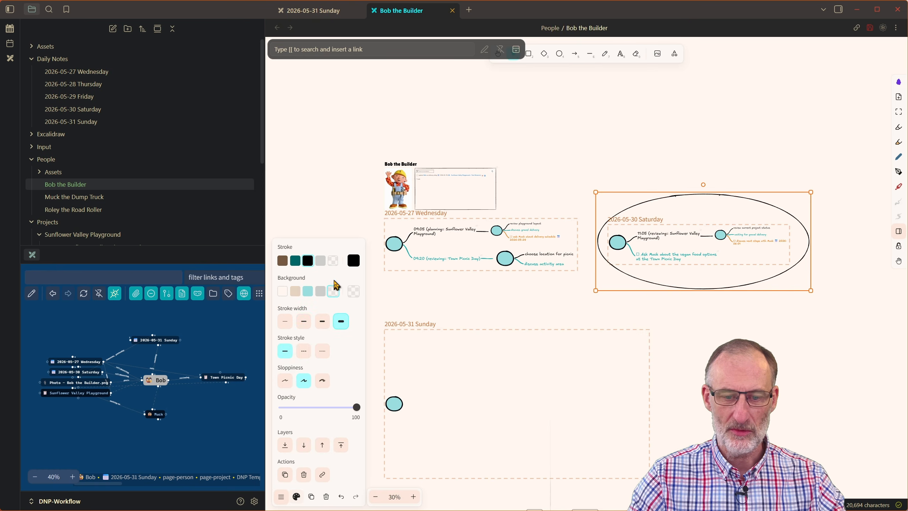
click(550, 167)
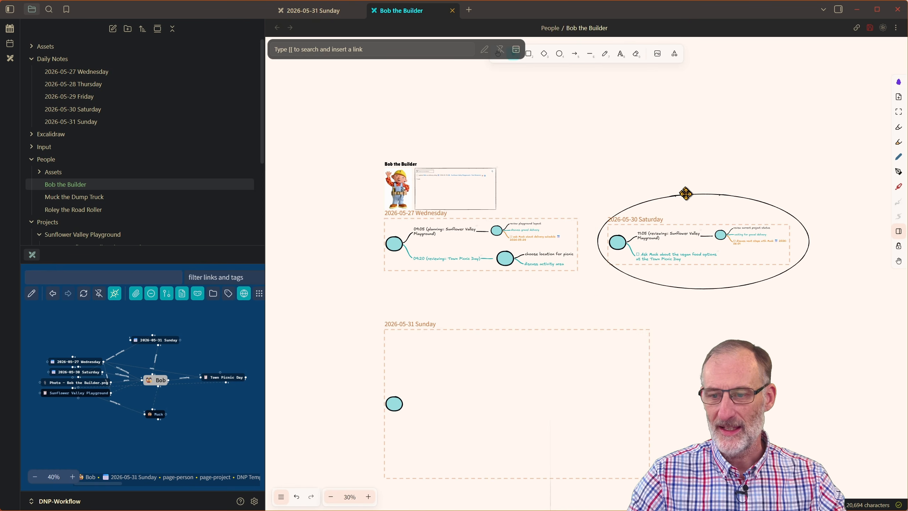
Step: Draw a wavy curved arrow from the ellipse around the Saturday frame to the 2026-05-27 Wednesday frame
click(574, 53)
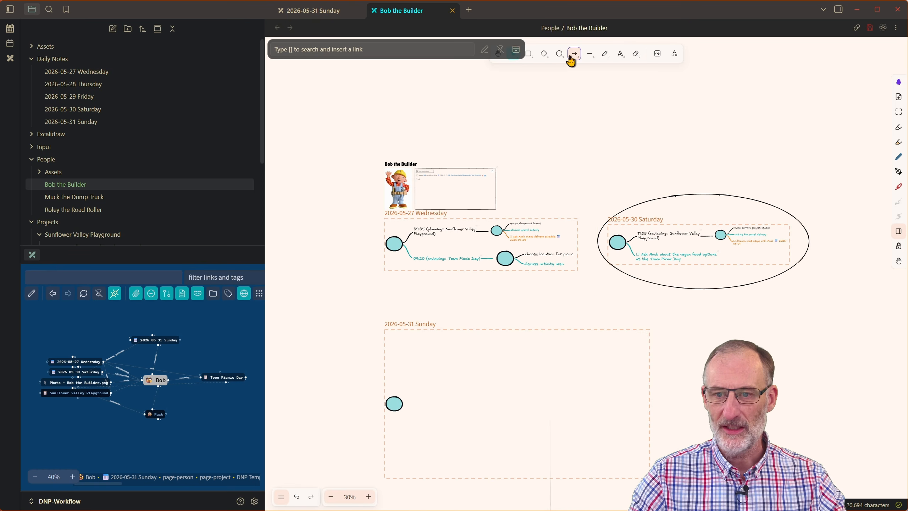
click(614, 211)
click(596, 182)
click(572, 190)
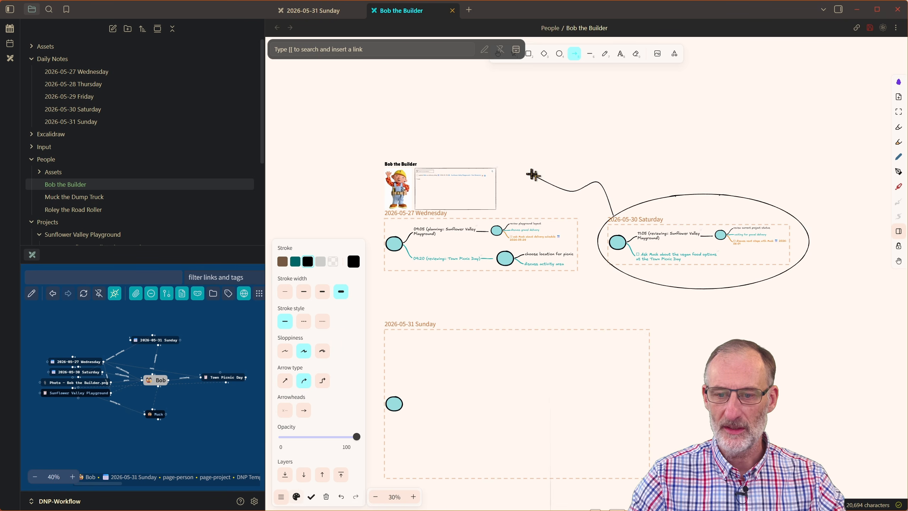
click(533, 175)
click(513, 216)
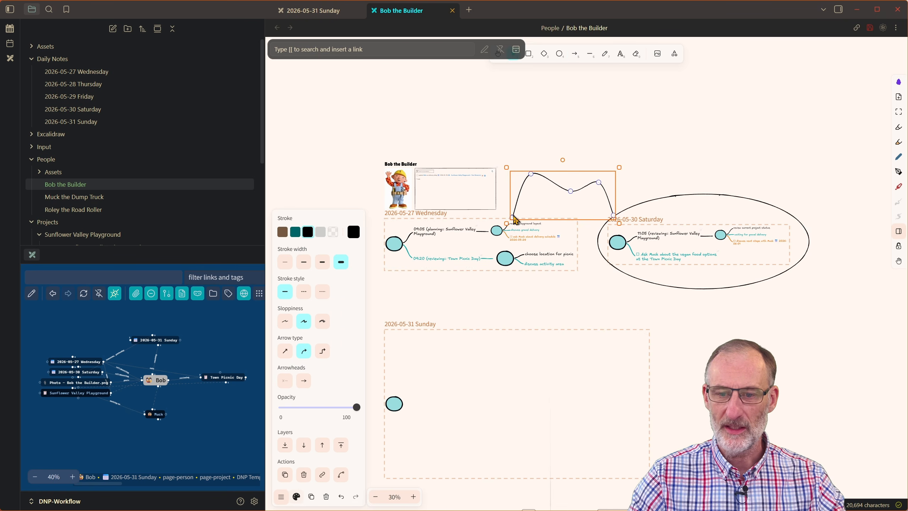
click(585, 152)
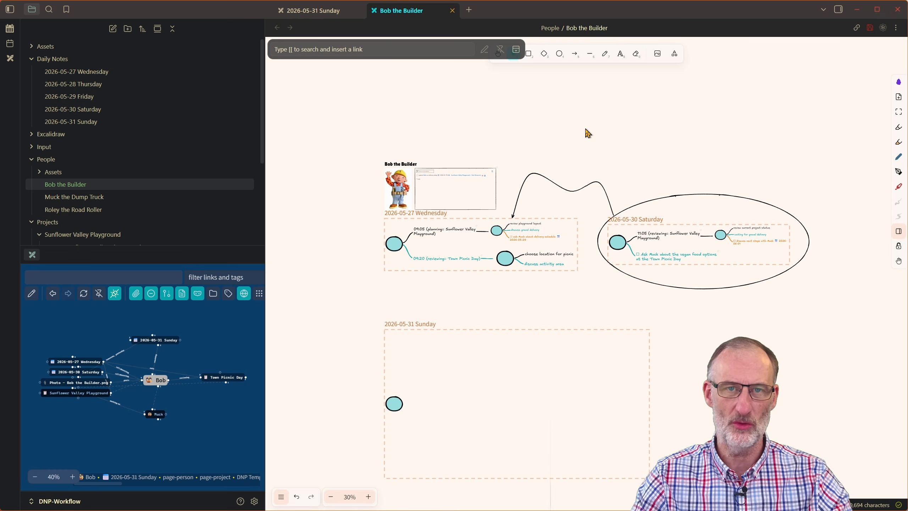
Step: Zoom to the embedded task list beside the Bob the Builder picture and examine its tasks
click(445, 185)
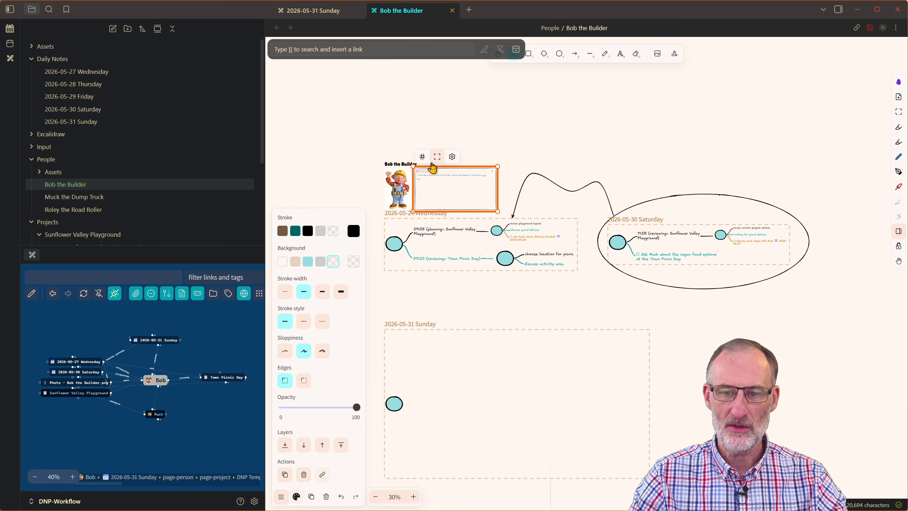
click(438, 159)
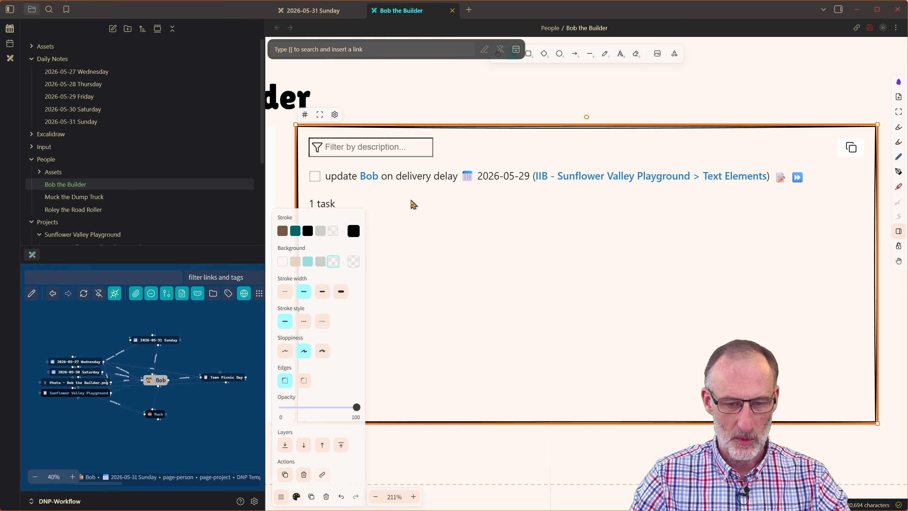
click(281, 496)
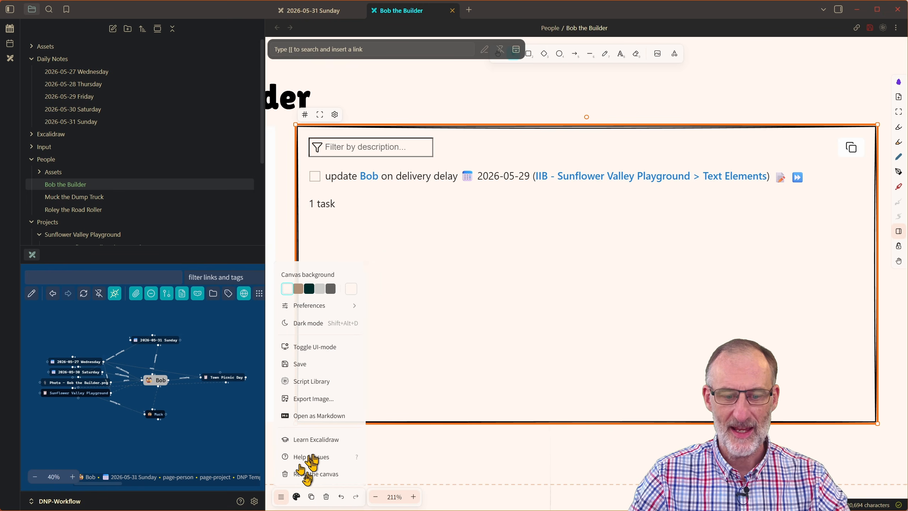
click(281, 497)
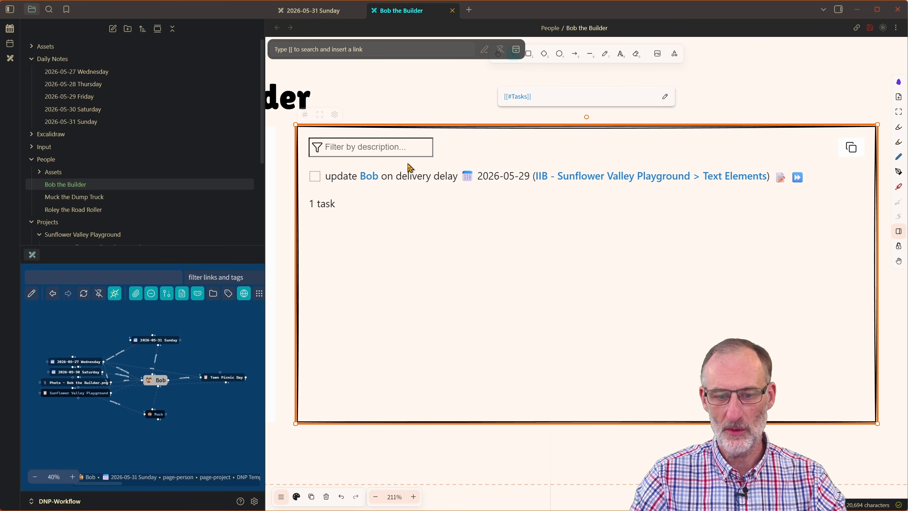
Step: Add the branches "We are talking about this", "And that" and "And some other things" to the node in the 2026-05-31 Sunday frame
click(333, 436)
scroll(332, 433, down, 5)
drag(336, 431, 543, 61)
drag(508, 366, 407, 58)
click(347, 308)
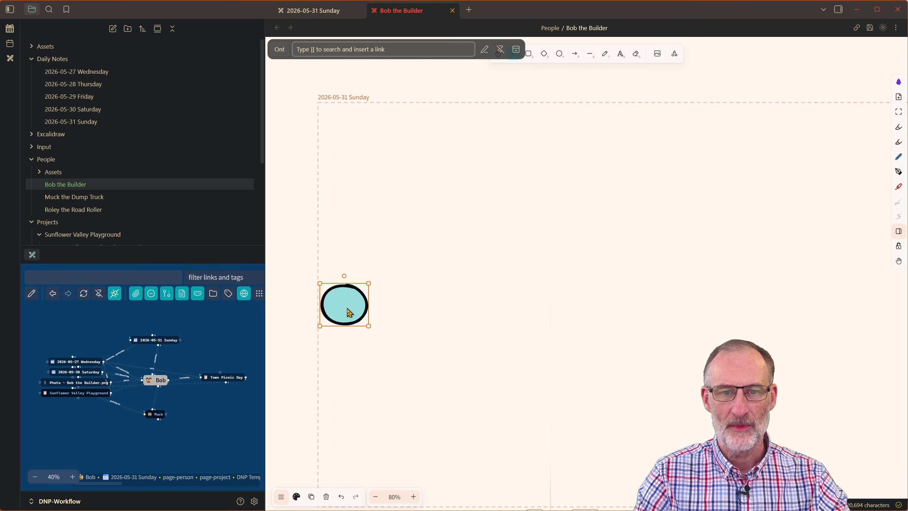
text(We are talking about this)
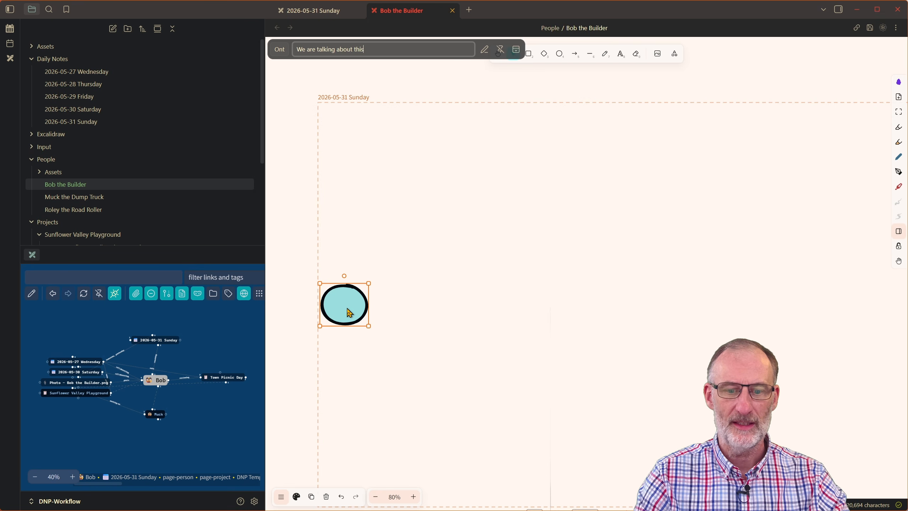
key(Return)
text(And)
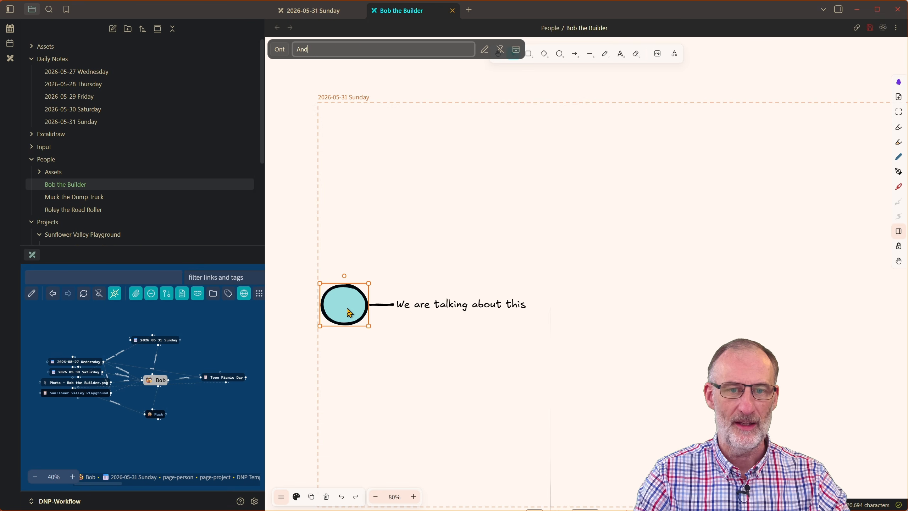
text( that)
key(Return)
text(And some othe)
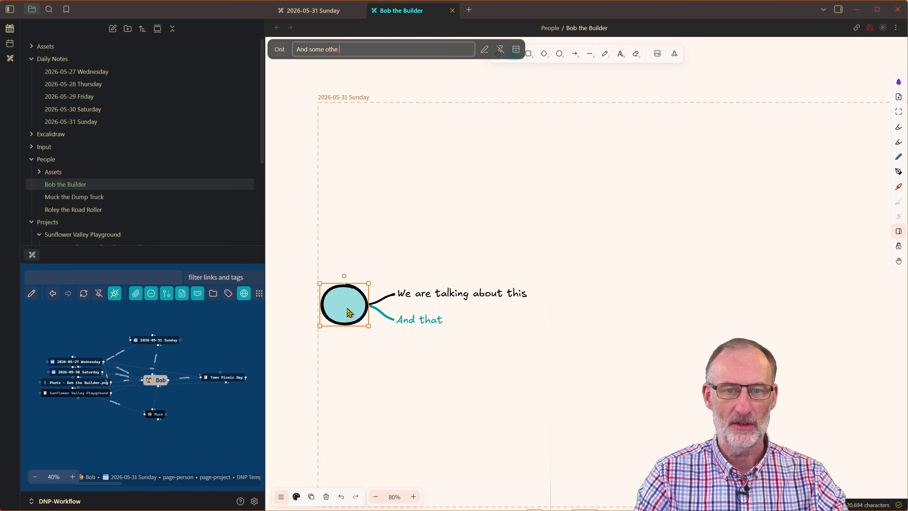
text(r things)
key(Return)
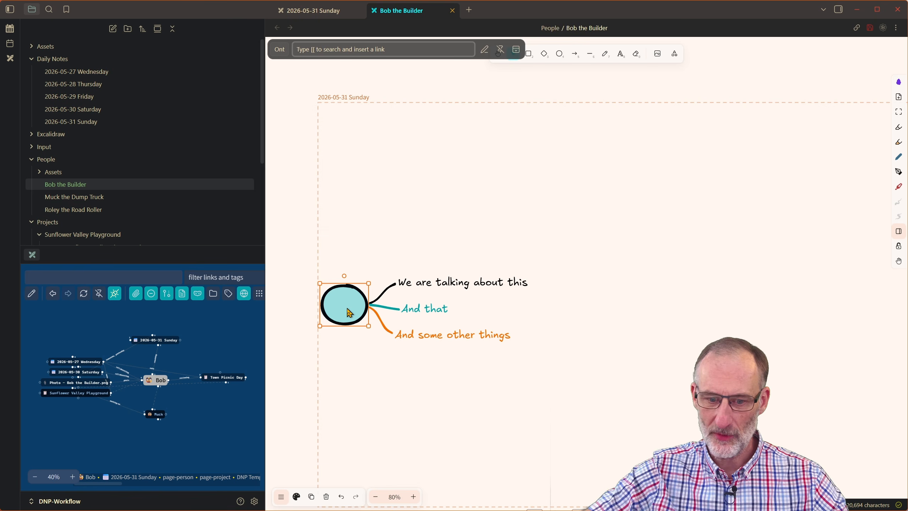
Step: Capture a contextual note from the Sunday node to IIB - Sunflower Valley Playground, using its alias and the ontology relation deciding
key(ctrl+shift+n)
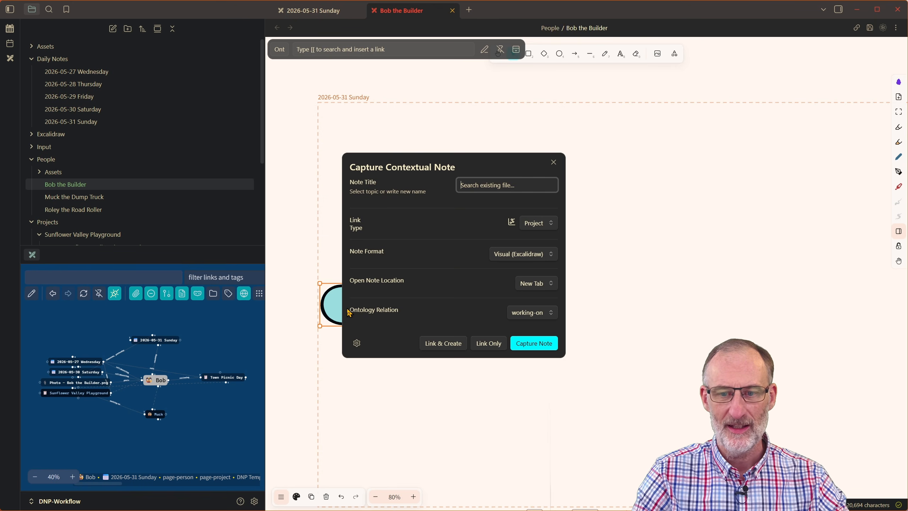
text(sun)
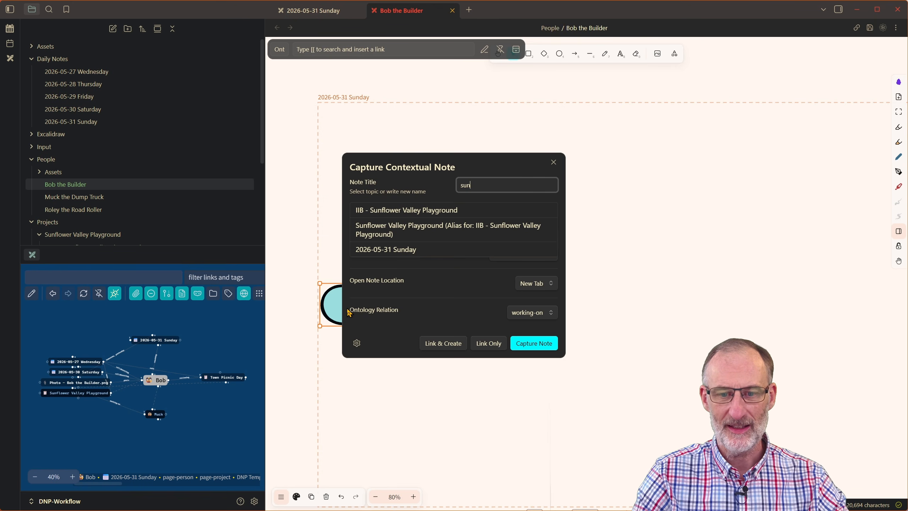
click(430, 235)
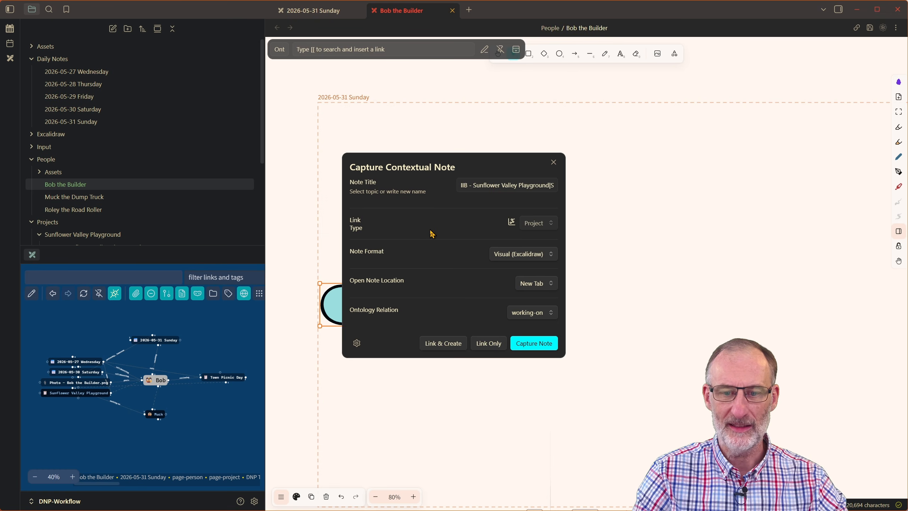
click(538, 315)
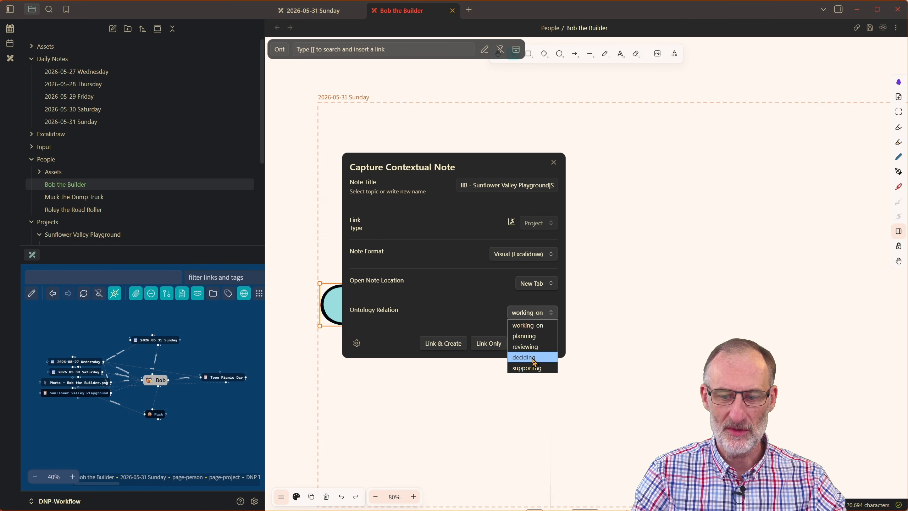
click(535, 357)
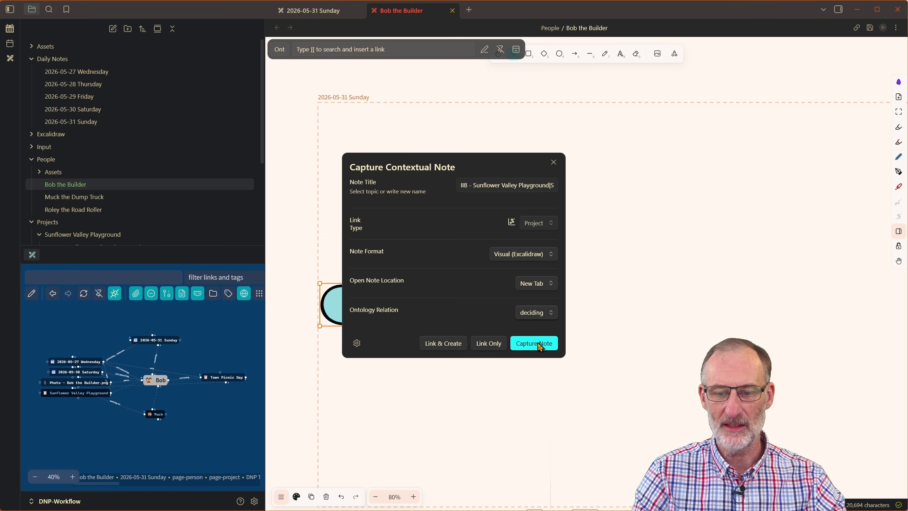
click(532, 344)
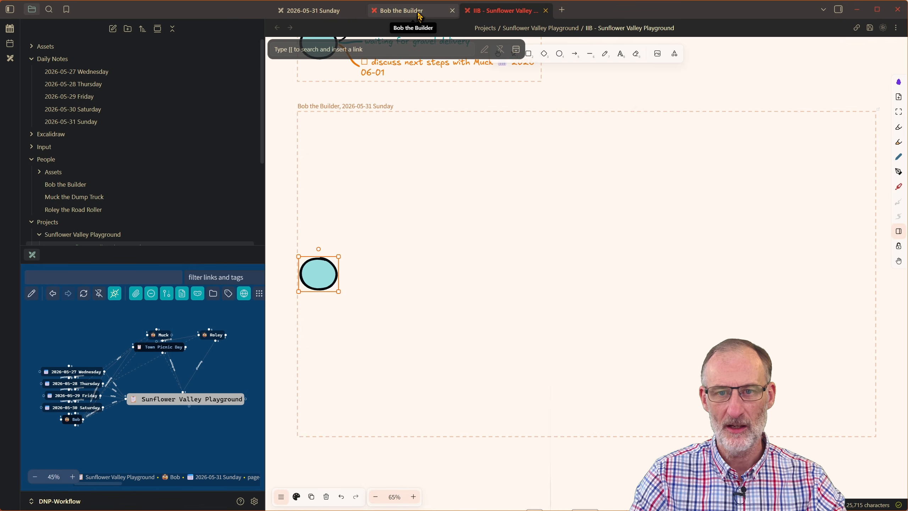
Step: Return to the Bob the Builder note and inspect the new deciding link branch and its embedded frame
click(397, 10)
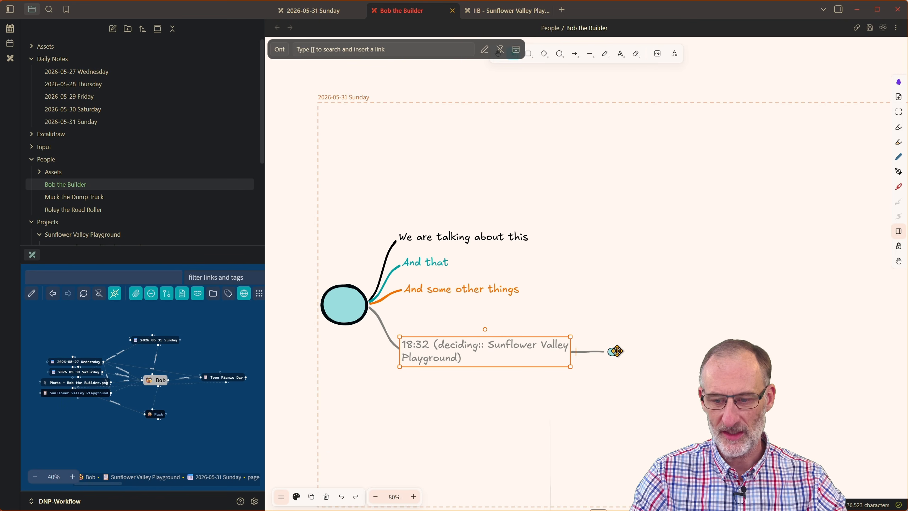
click(616, 351)
click(498, 356)
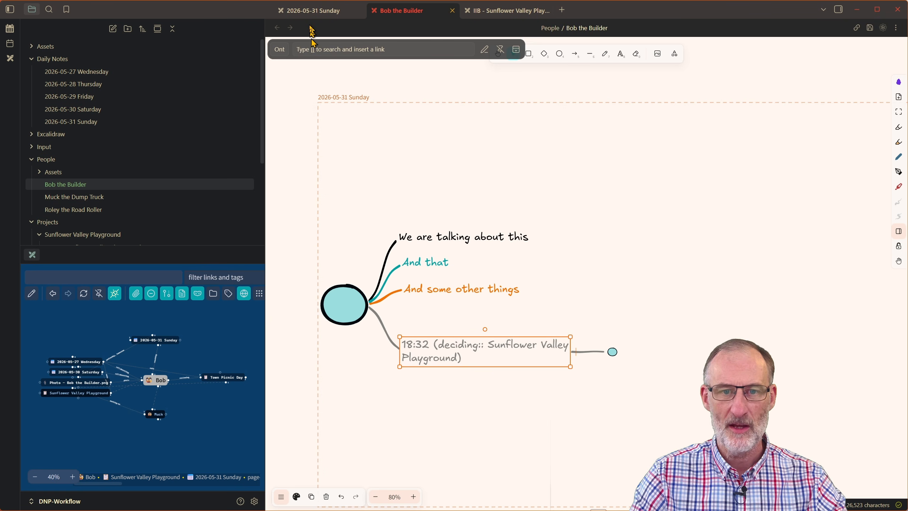
Step: Examine the embedded coaching frame in the 2026-05-31 Sunday daily note, including its branches and nested deciding link
click(311, 12)
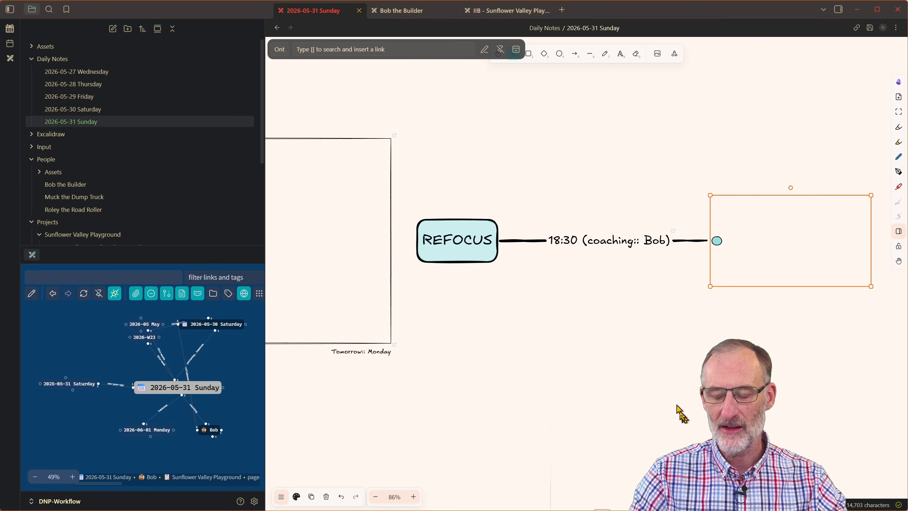
scroll(751, 315, right, 3)
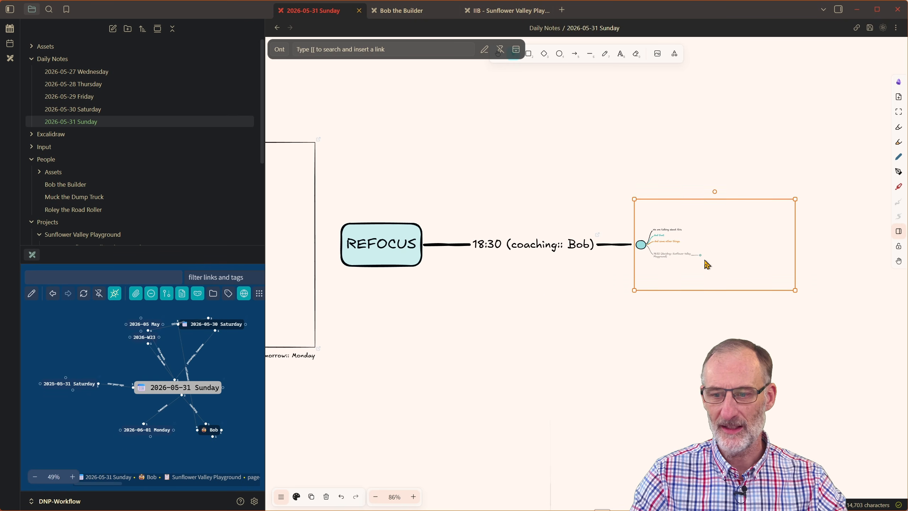
scroll(702, 252, up, 8)
scroll(700, 252, up, 10)
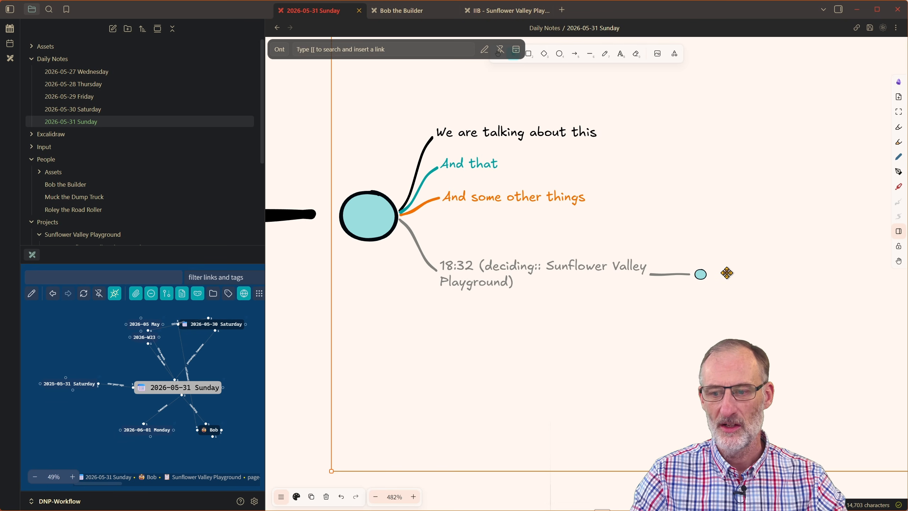
Step: In the IIB - Sunflower Valley Playground note, move the 2026-05-29 Friday and 2026-05-30 Saturday frames beside the two earlier frames as a second column
scroll(726, 273, down, 12)
click(507, 12)
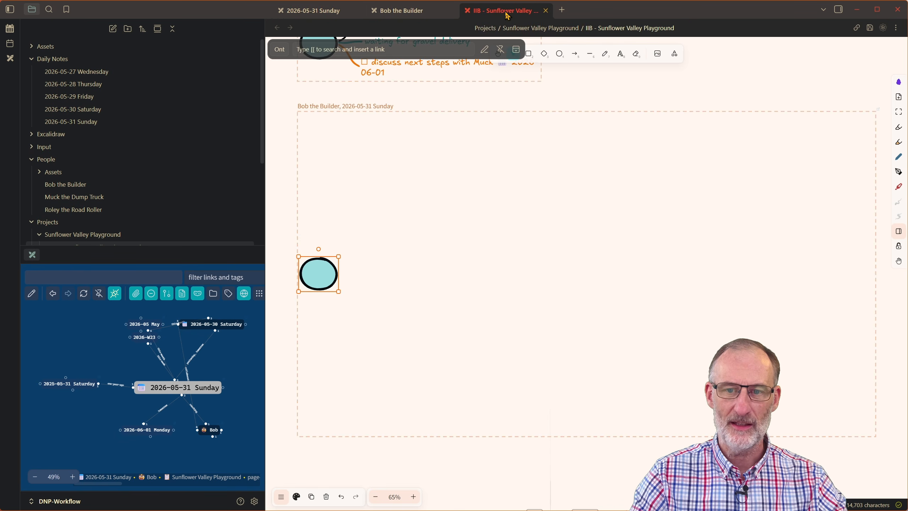
scroll(386, 277, down, 8)
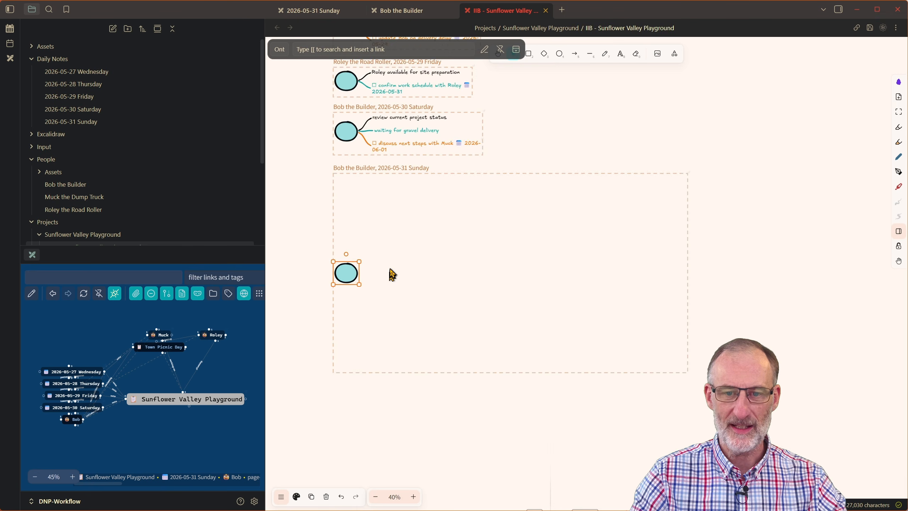
scroll(392, 186, up, 5)
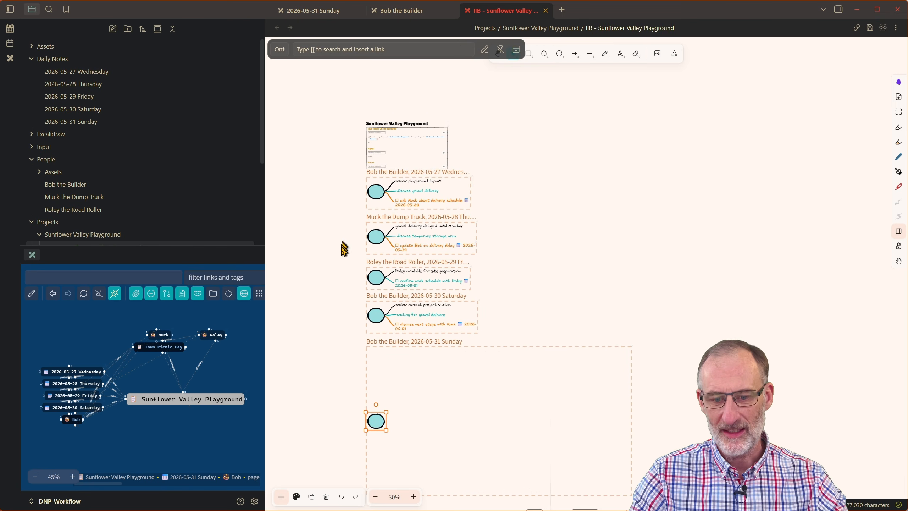
drag(340, 253, 517, 340)
drag(445, 307, 583, 218)
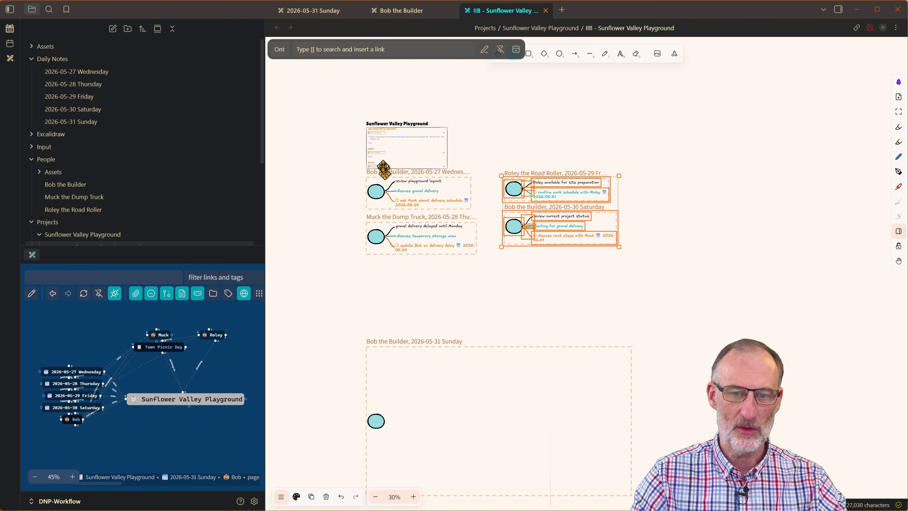
Step: Examine the embedded Tasks list under the Sunflower Valley Playground title, including the flower-arranging task and its source link
click(398, 154)
click(389, 116)
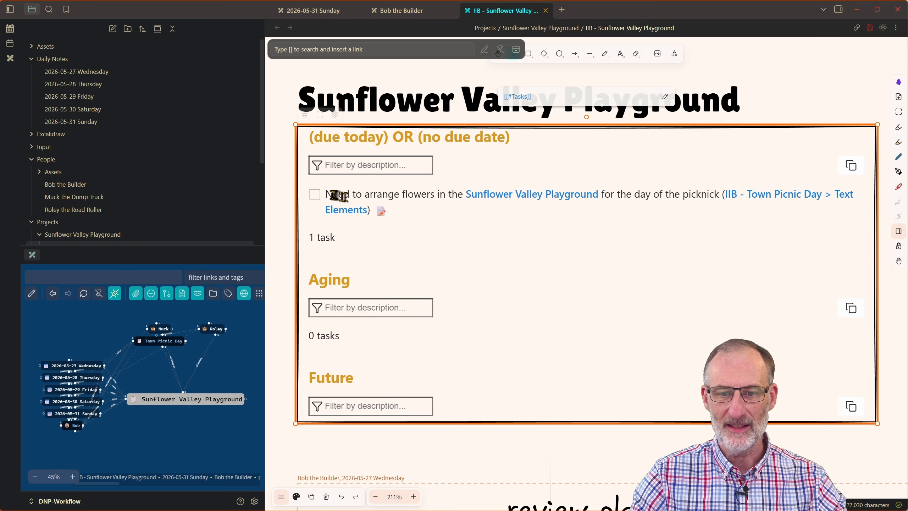
drag(333, 195, 429, 196)
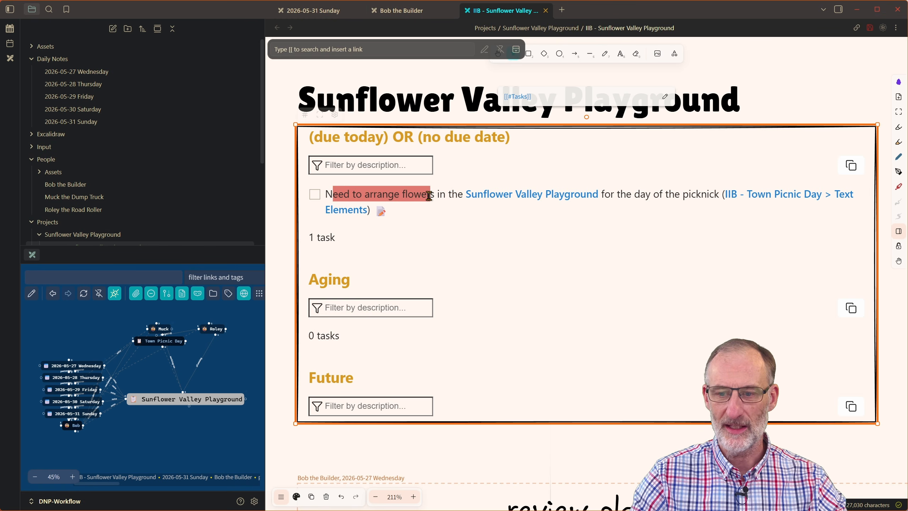
click(429, 195)
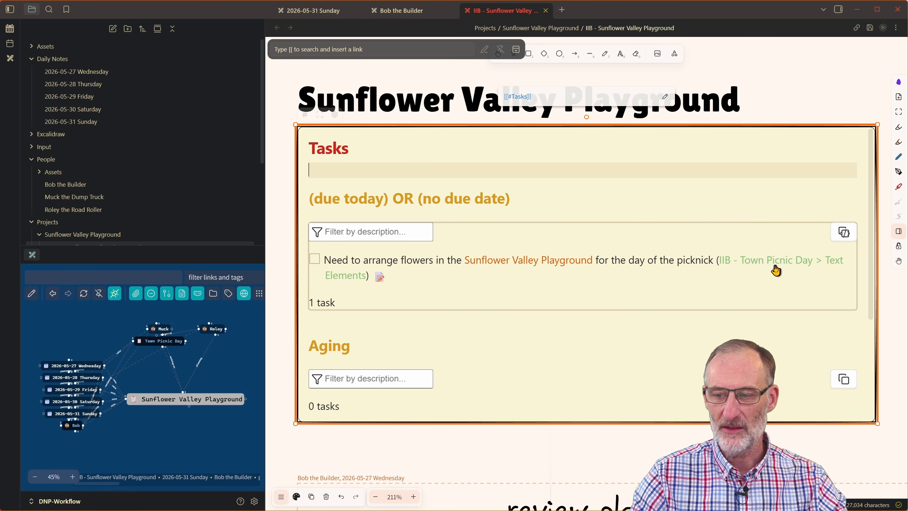
click(788, 102)
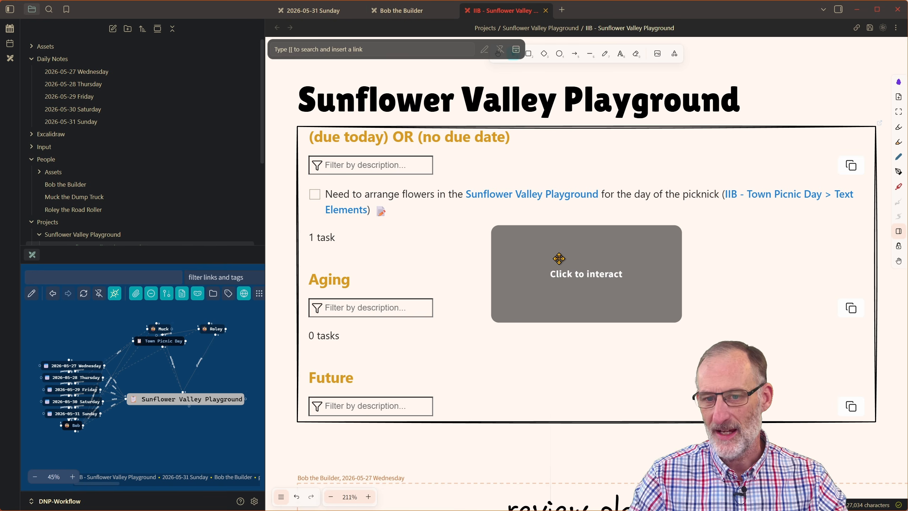
Step: Add the branches "The thing to decide is..." and "options are" to the node in the Bob the Builder, 2026-05-31 Sunday frame
scroll(557, 266, down, 5)
scroll(559, 274, down, 2)
drag(648, 385, 601, 103)
drag(614, 355, 583, 118)
click(425, 383)
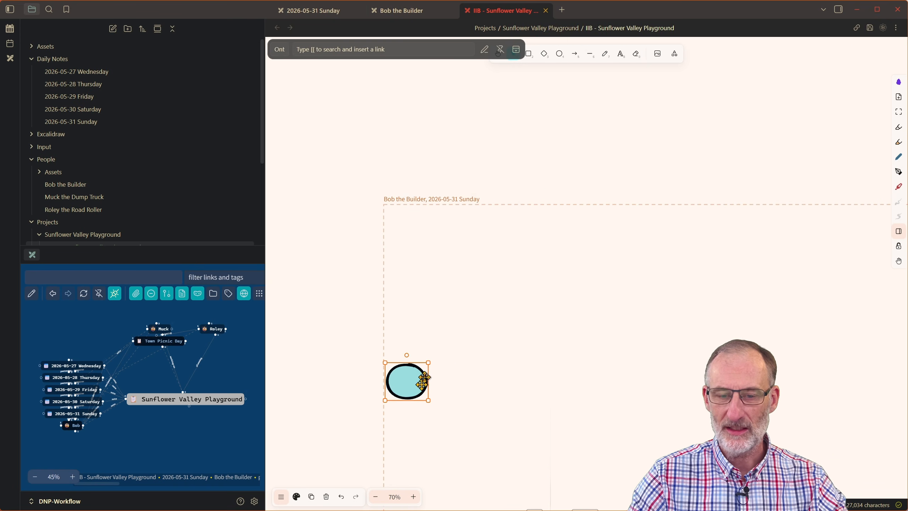
click(389, 54)
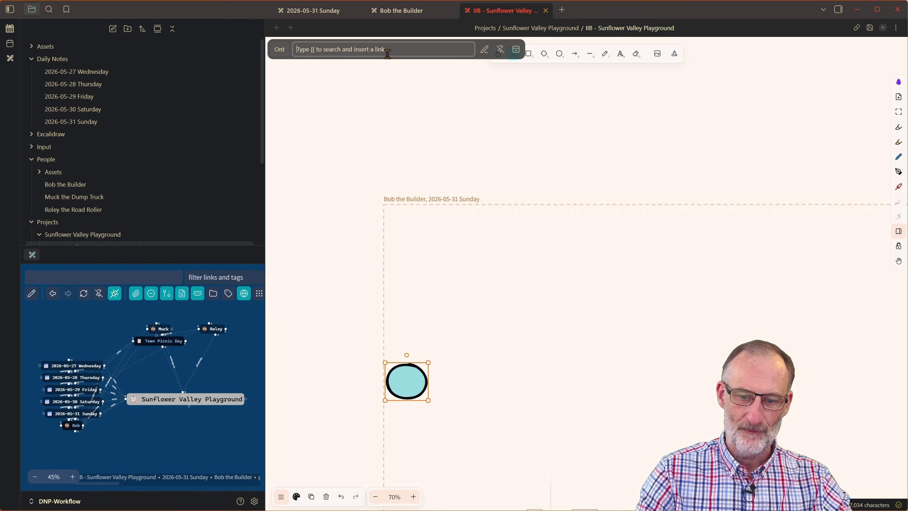
text(Ths)
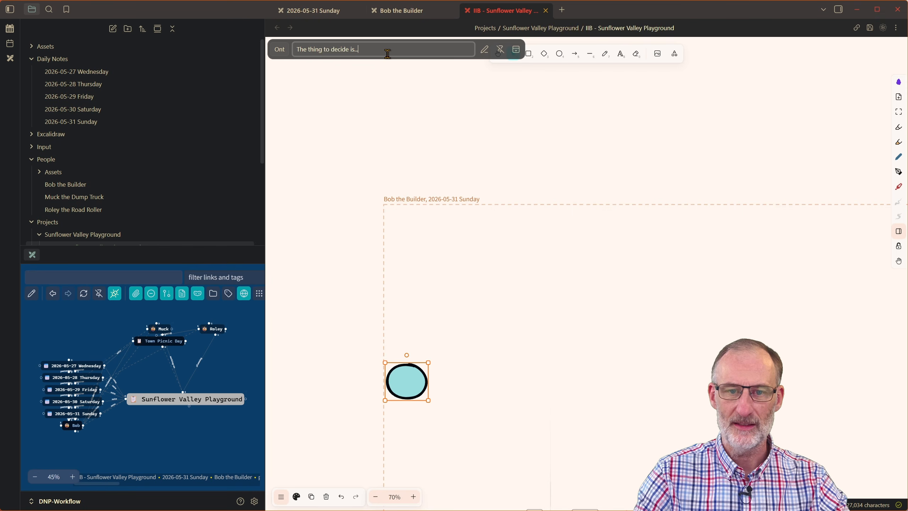
key(Return)
text(options are)
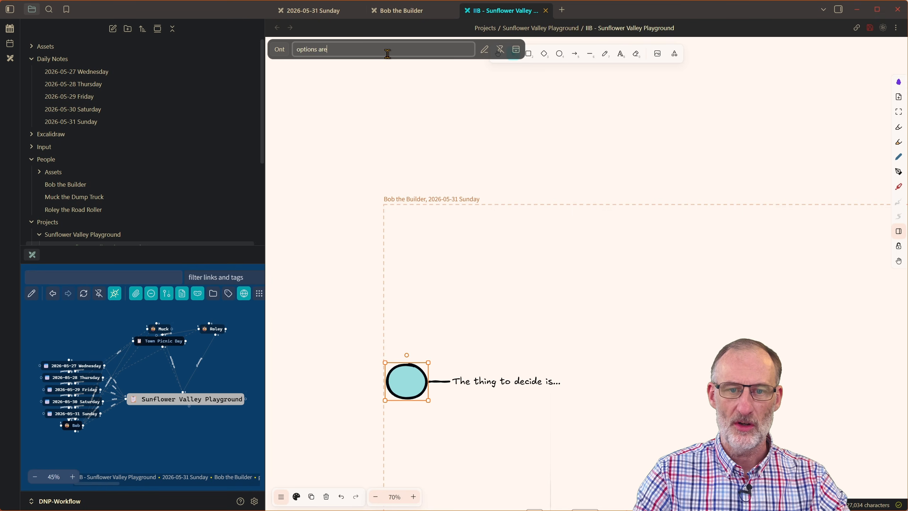
key(Return)
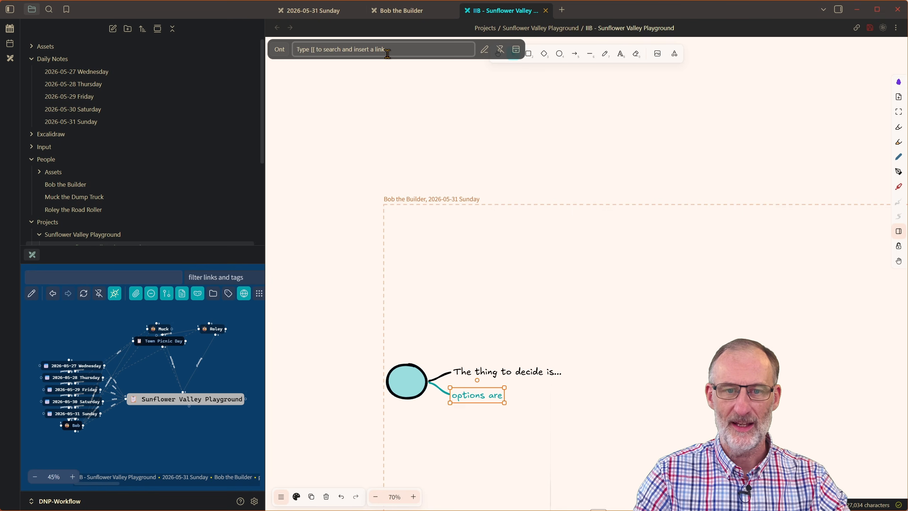
Step: Add the child branches "option a" and "option b" under "options are"
text(option a)
key(Return)
text(o)
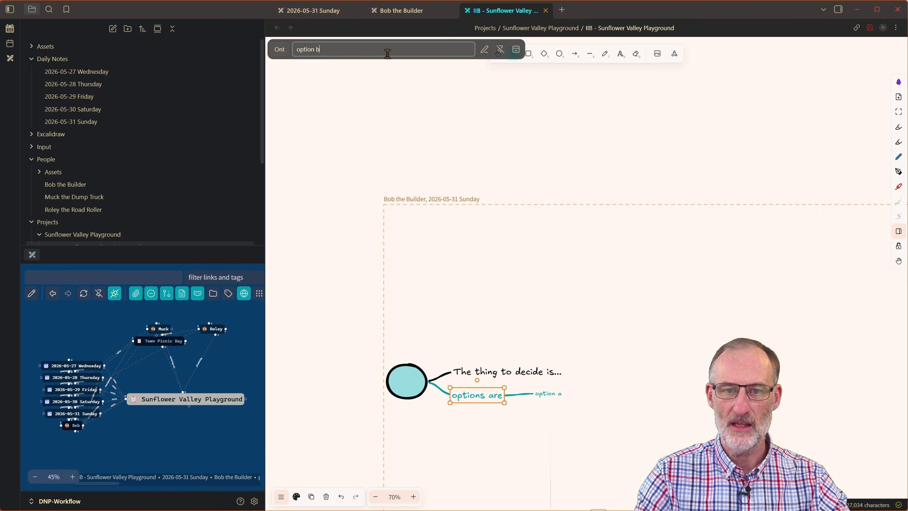
key(Return)
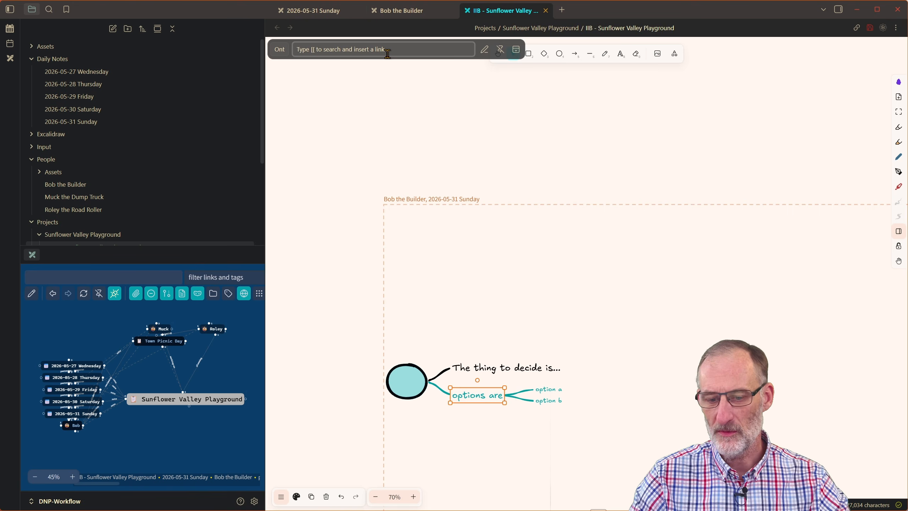
Step: Shrink the Bob the Builder, 2026-05-31 Sunday frame to fit its contents and move it just below the Muck the Dump Truck frame
scroll(429, 204, down, 4)
drag(318, 150, 798, 434)
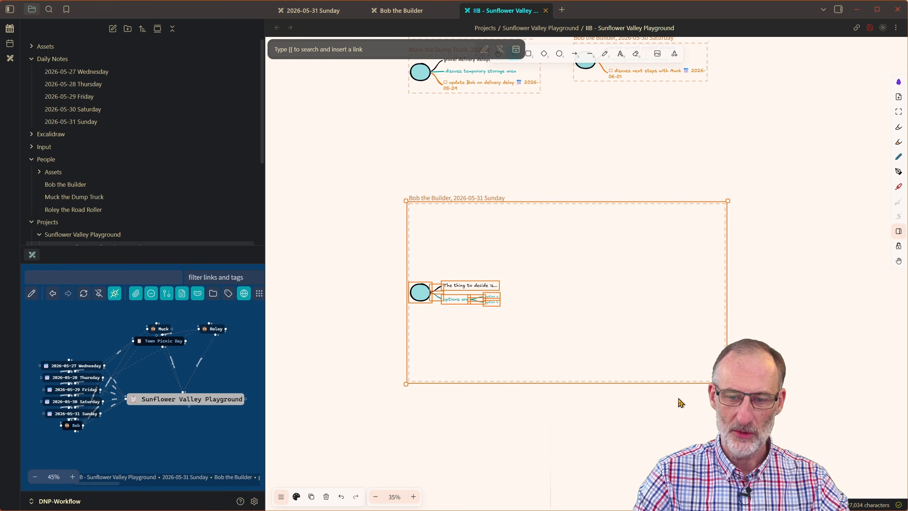
key(ctrl+shift+f)
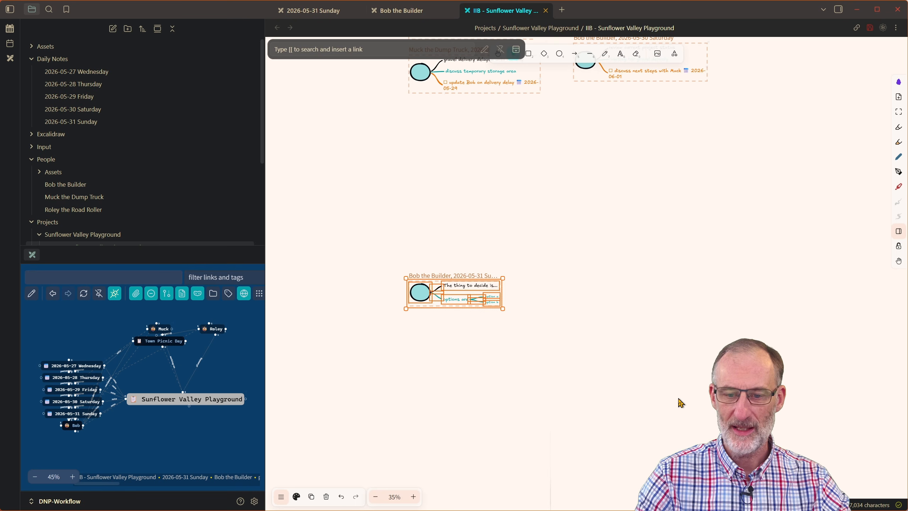
drag(680, 402, 335, 243)
drag(436, 296, 440, 125)
scroll(450, 102, up, 5)
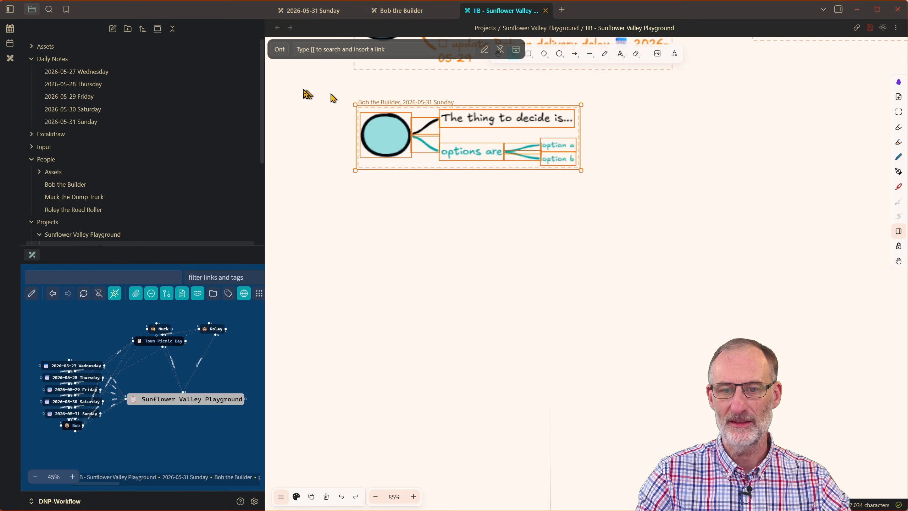
drag(317, 79, 727, 222)
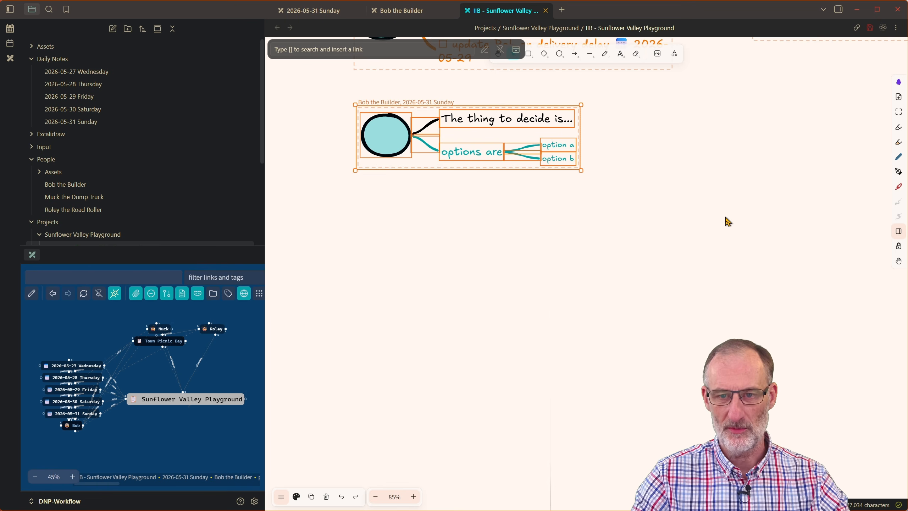
Step: In the Bob the Builder note, shrink the 2026-05-31 Sunday frame to fit its branches and the embedded decision frame
click(398, 11)
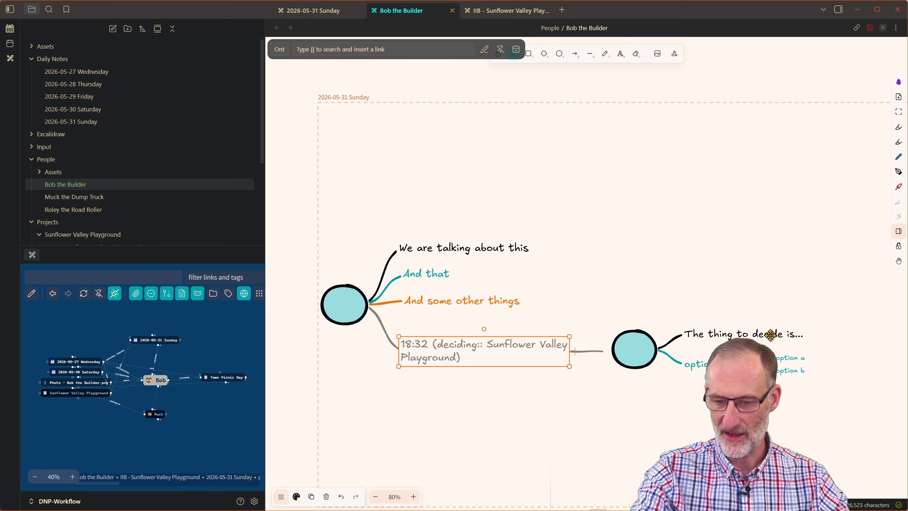
scroll(762, 285, down, 3)
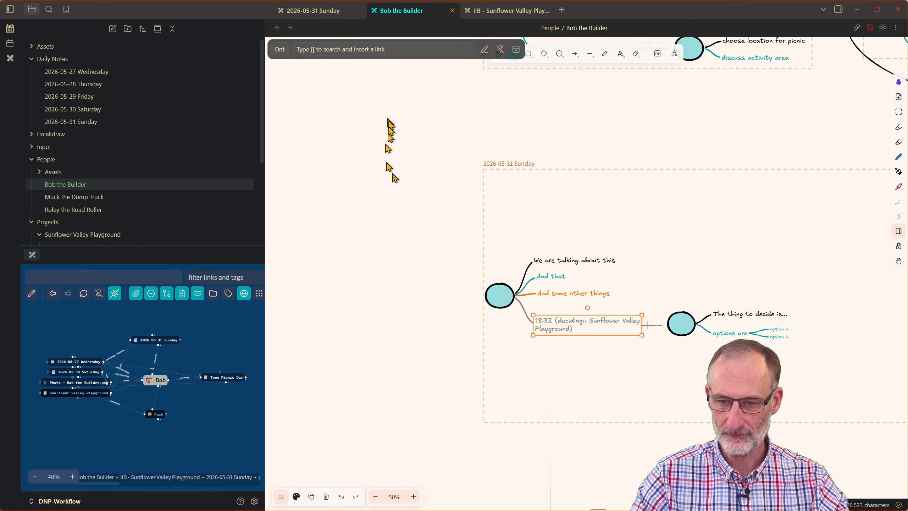
drag(451, 217, 343, 152)
drag(346, 89, 866, 395)
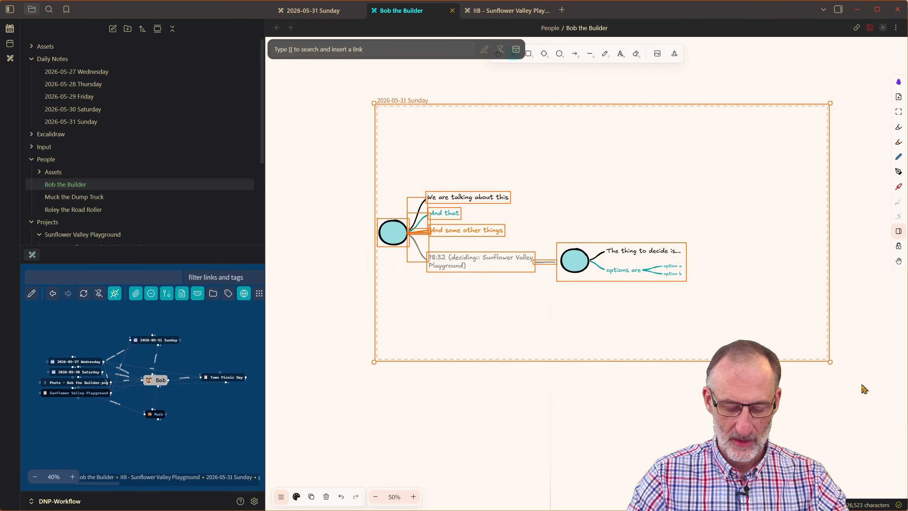
key(f)
Step: Move the 2026-05-31 Sunday frame and its contents to the free space above and to the right of the 2026-05-30 Saturday frame
scroll(864, 389, up, 4)
drag(511, 393, 345, 242)
drag(495, 290, 774, 417)
drag(707, 369, 500, 178)
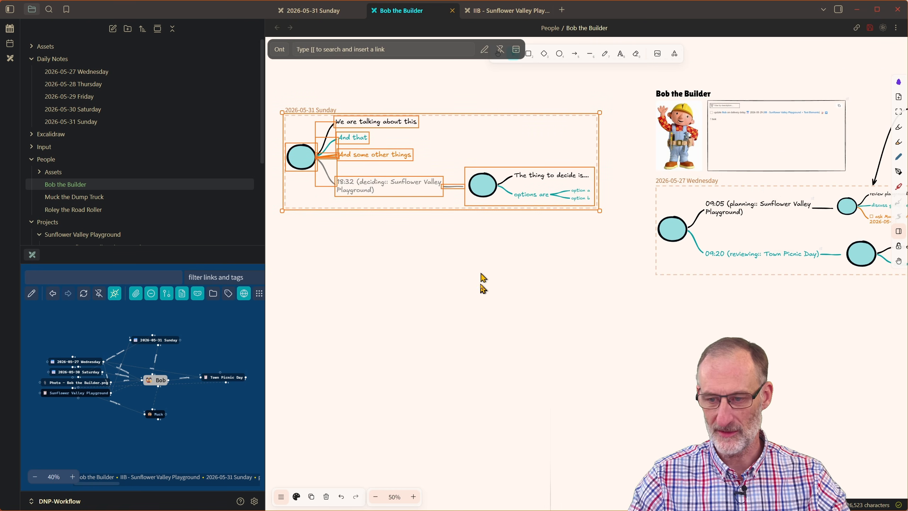
scroll(487, 288, down, 8)
drag(579, 339, 530, 334)
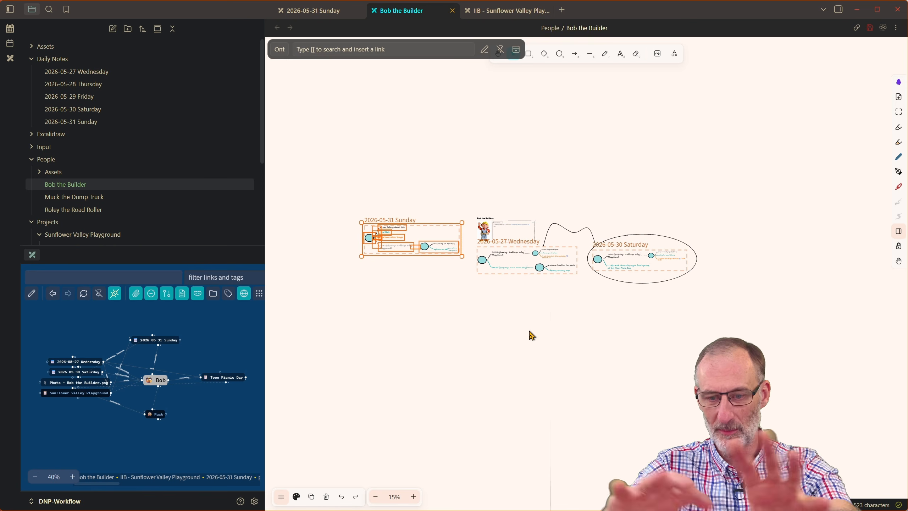
drag(402, 234, 718, 121)
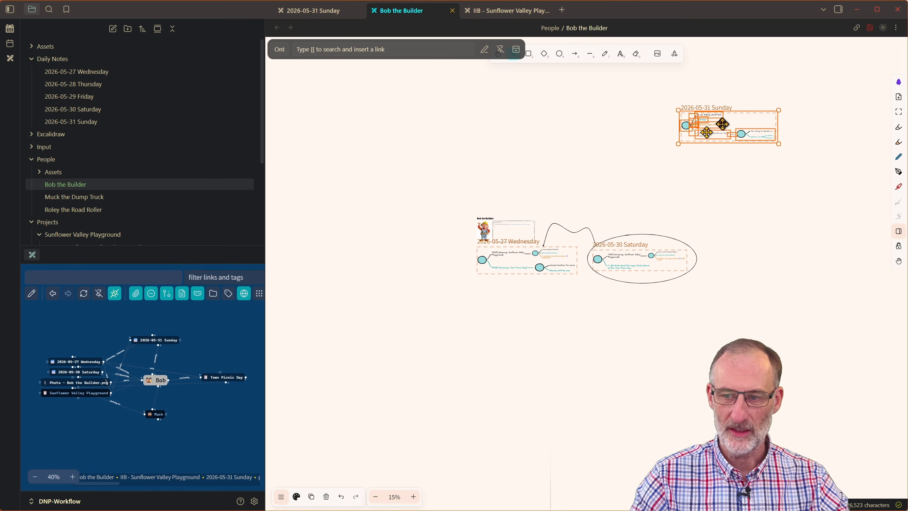
click(768, 240)
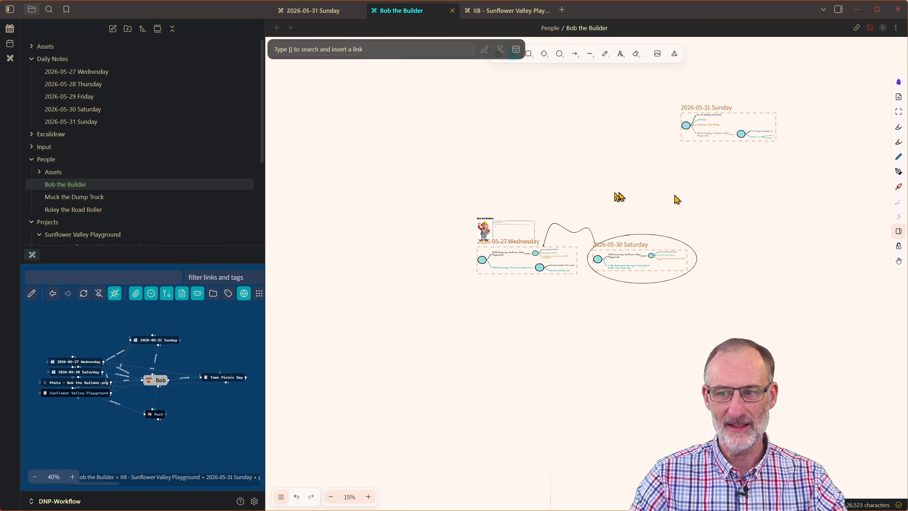
Step: Return to the 2026-05-31 Sunday daily note and examine the coaching embed with its nested decision branches
click(315, 14)
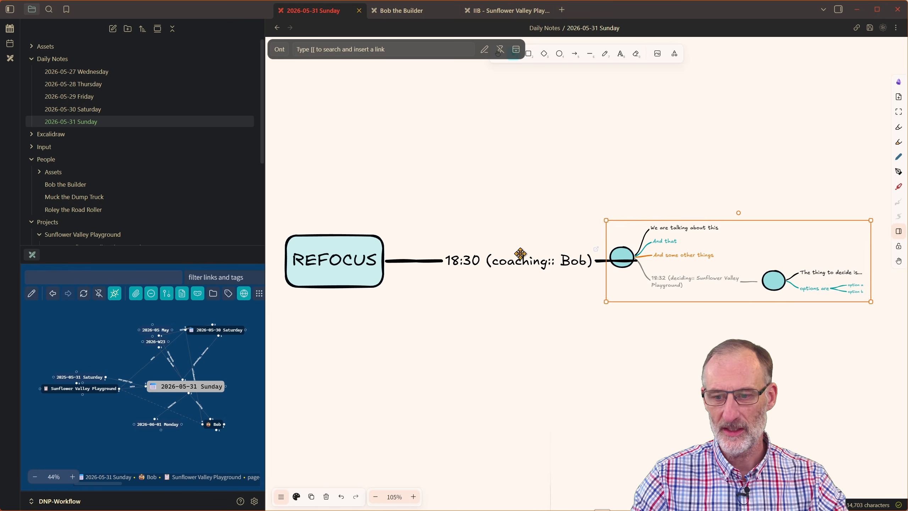
scroll(586, 340, right, 3)
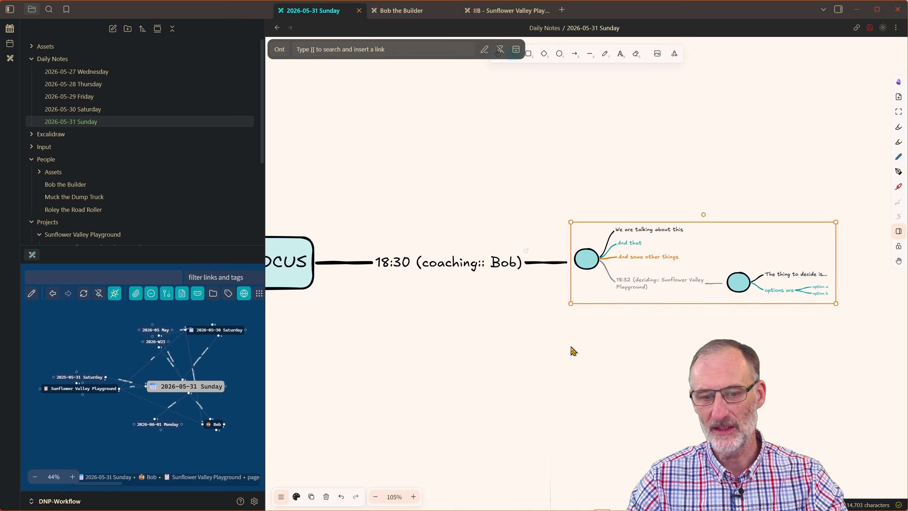
scroll(553, 329, left, 3)
Step: Add the branch "This is another note on Sunday" to the REFOCUS node
click(361, 253)
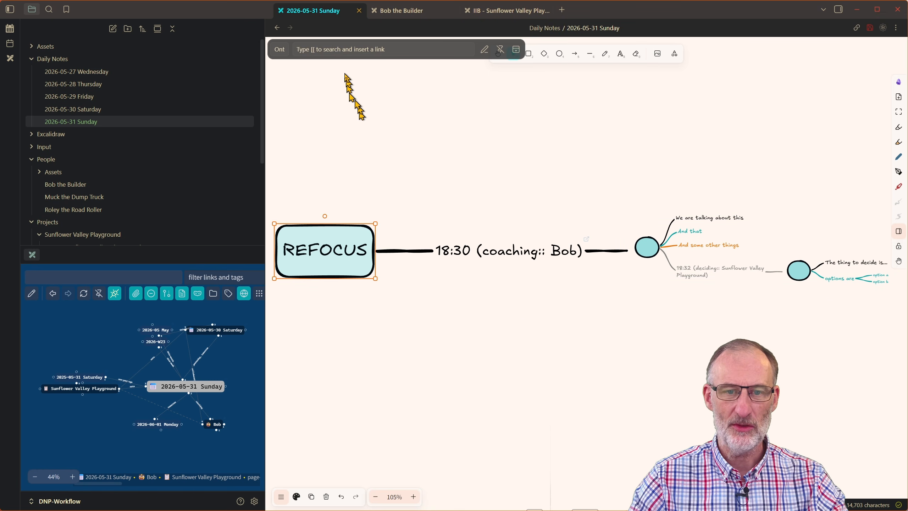
click(344, 51)
text(This is another note)
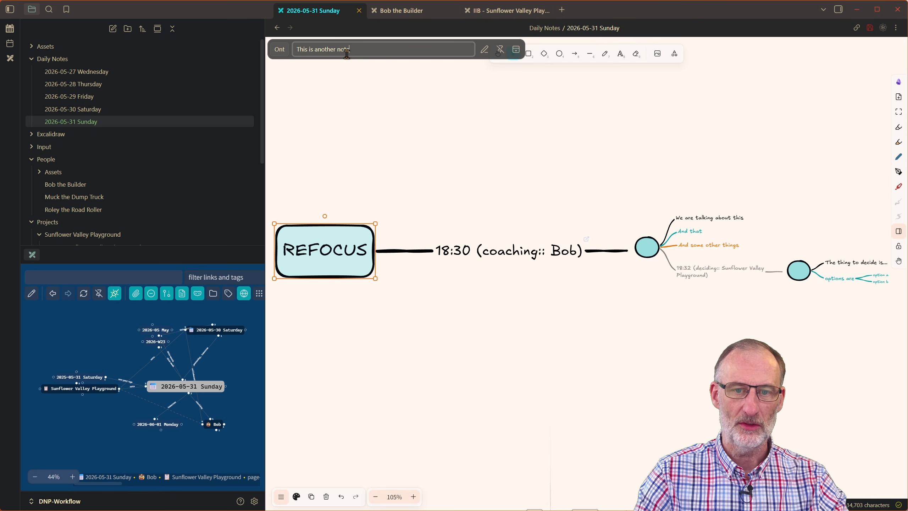
text( on Sunday)
key(Return)
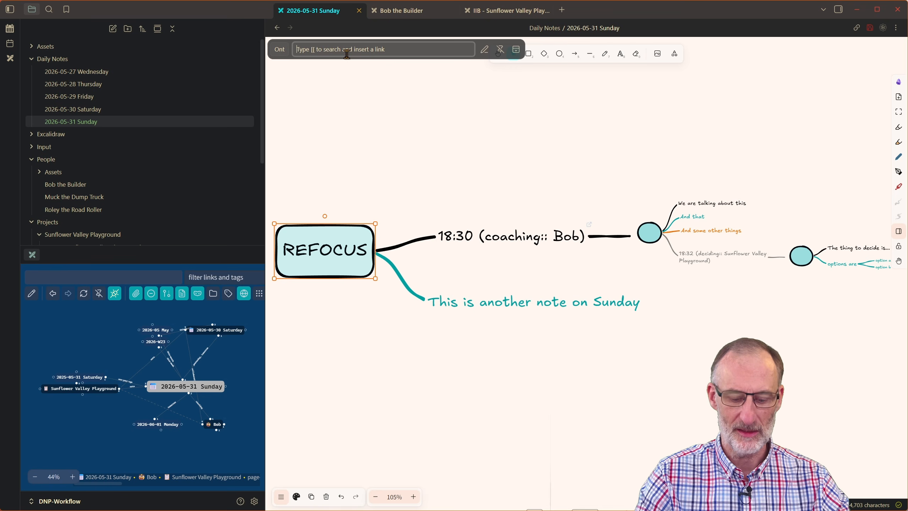
Step: Capture a contextual note from REFOCUS to Muck the Dump Truck, using the alias Muck, Text (Markdown) format, a new tab and the relation met
key(ctrl+shift+n)
text(muc)
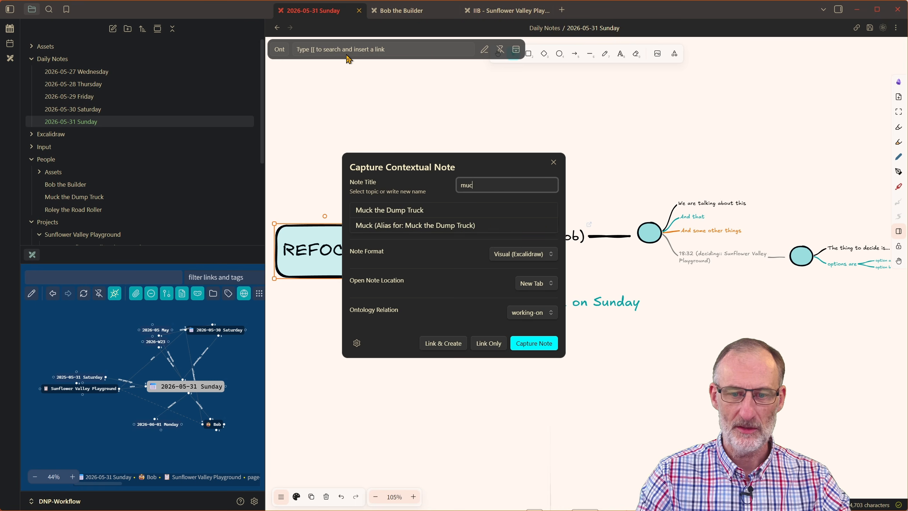
click(473, 225)
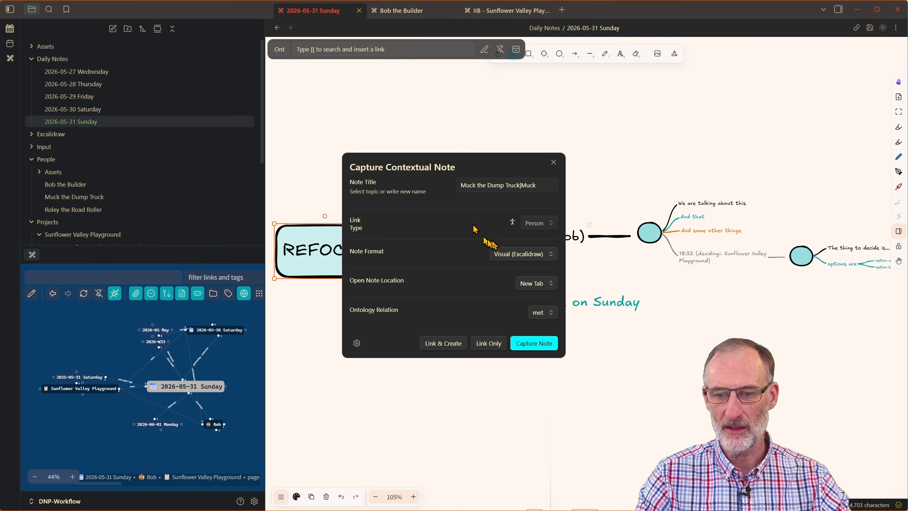
click(515, 254)
click(530, 277)
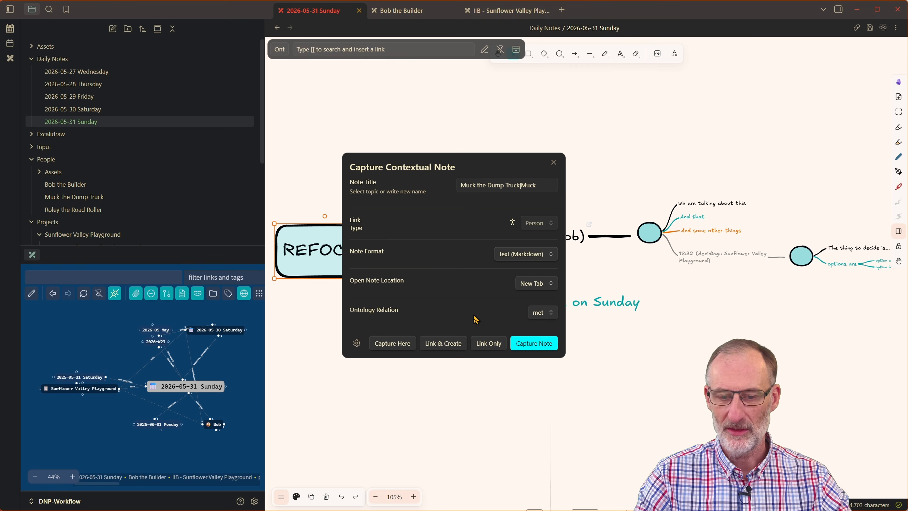
click(528, 344)
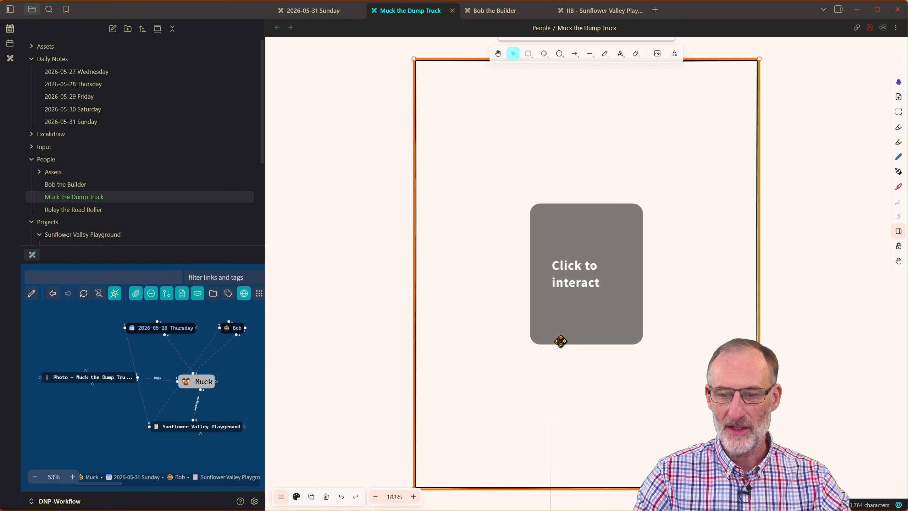
Step: Write "A markdown note that was created.." in the 2026-05-31 Sunday Markdown embed on the Muck the Dump Truck note
click(579, 256)
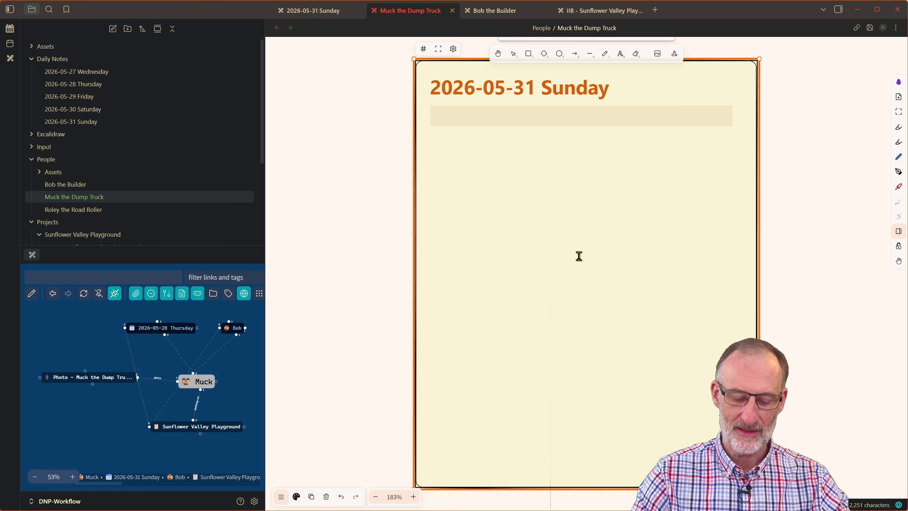
text(A markdonw )
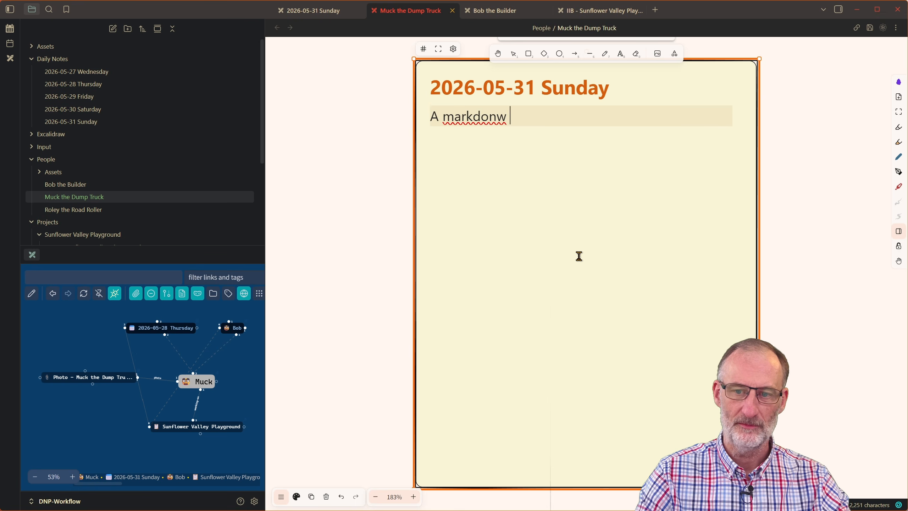
text(not)
key(BackSpace)
key(BackSpace)
key(BackSpace)
key(BackSpace)
key(BackSpace)
key(BackSpace)
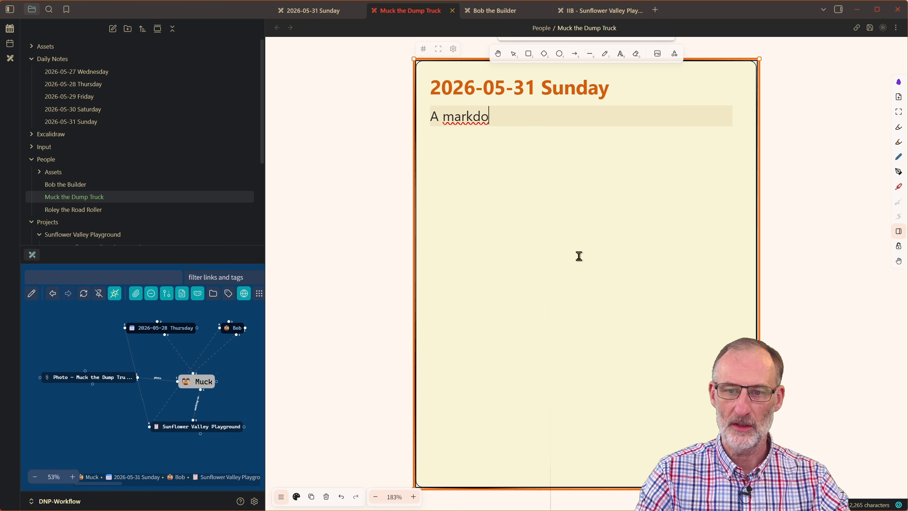
text(wn note that w)
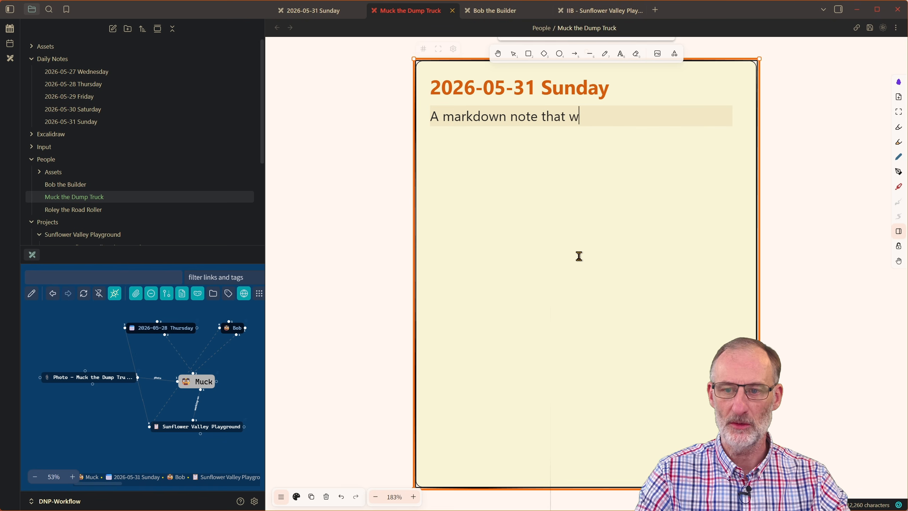
text(as crated)
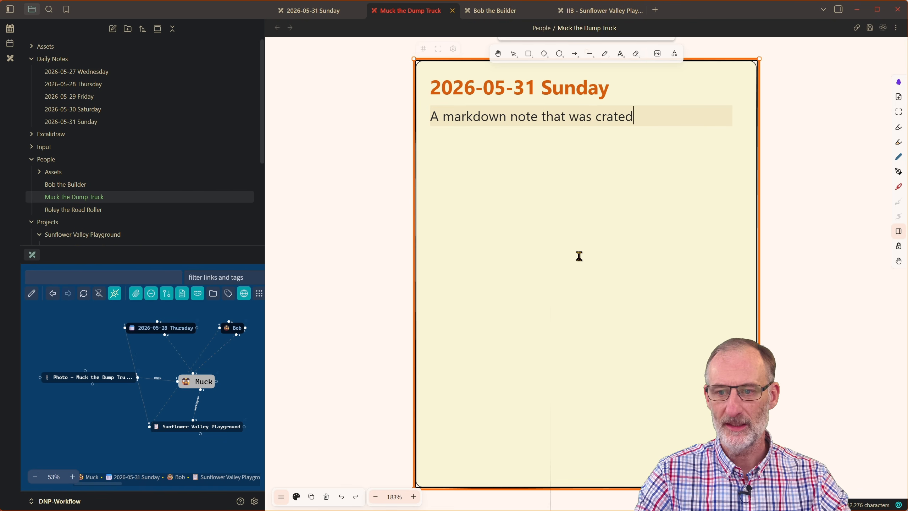
key(BackSpace)
key(BackSpace)
key(BackSpace)
key(BackSpace)
text(eated..)
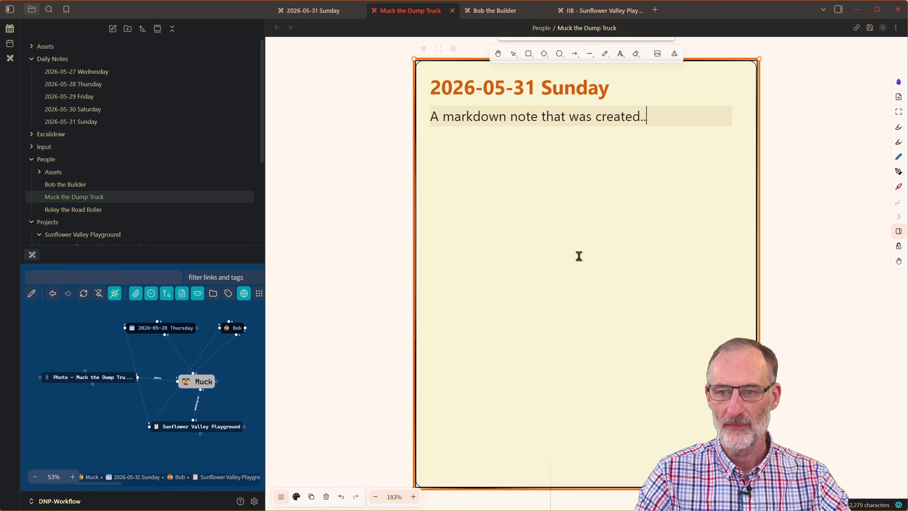
Step: Add a "bulleted list" line with bullets a, b and c, one blank line below the text, and finish editing the embed
key(Return)
text(-)
key(BackSpace)
key(Return)
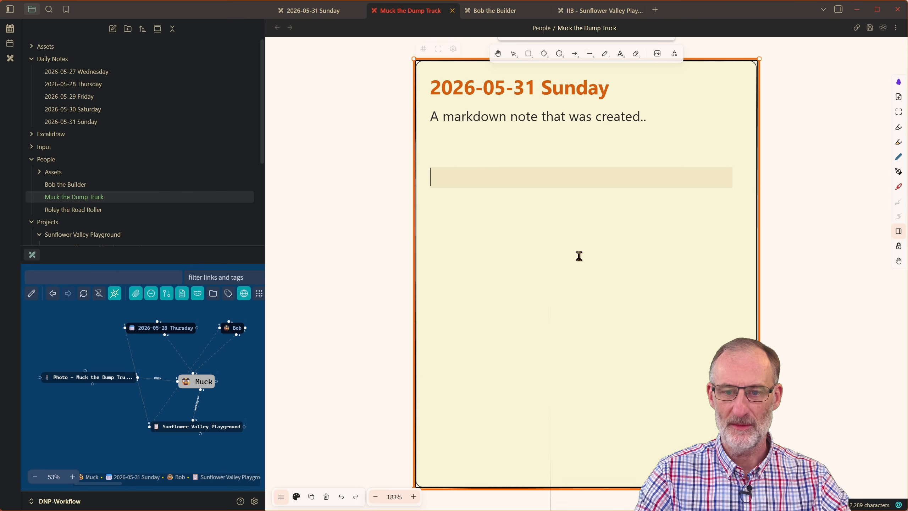
key(BackSpace)
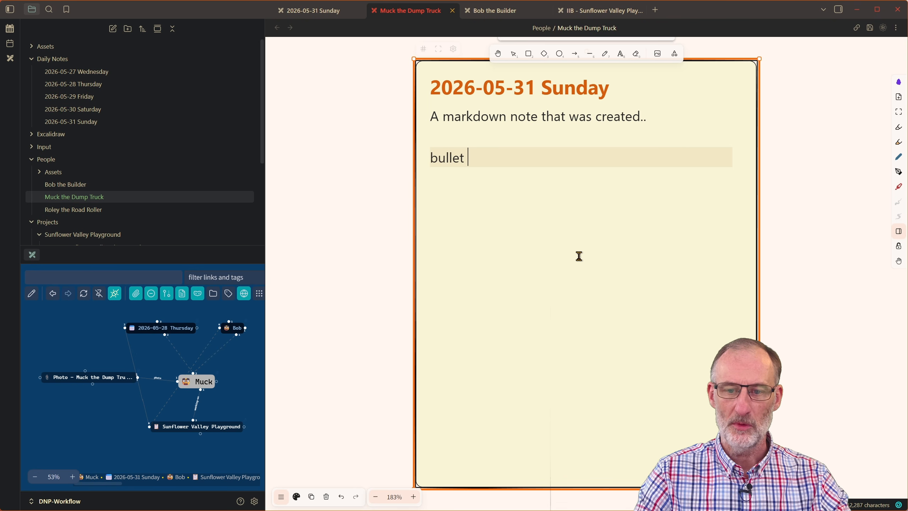
text(bullet e)
key(BackSpace)
key(BackSpace)
text(ed list)
key(Return)
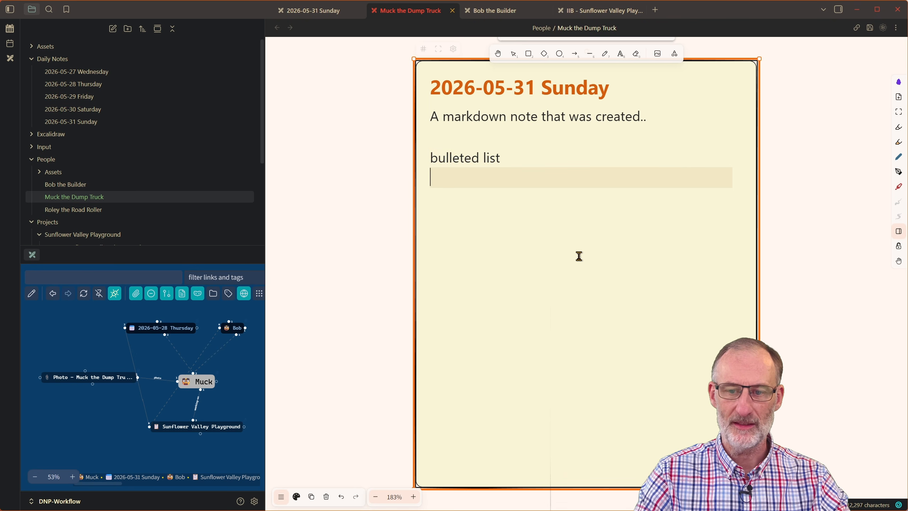
text(- )
text(a)
key(Return)
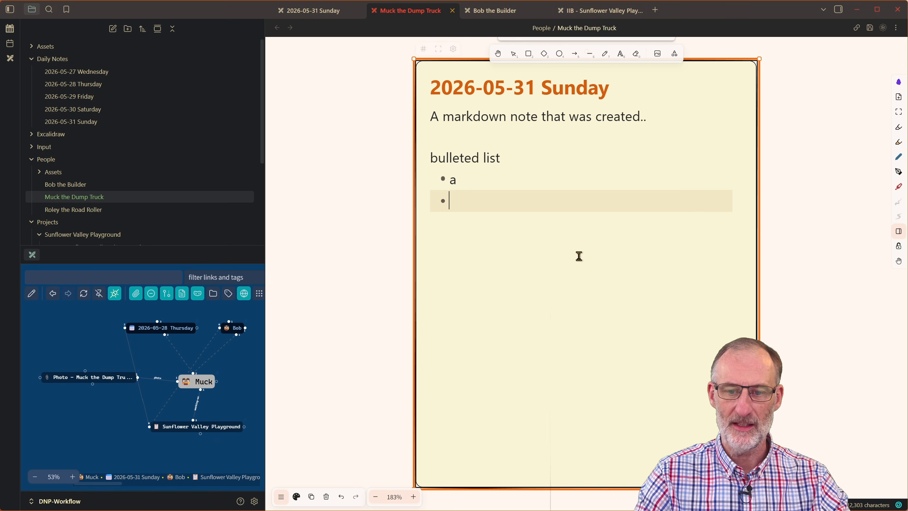
text(b)
key(Return)
text(c)
key(Return)
key(Return)
key(Return)
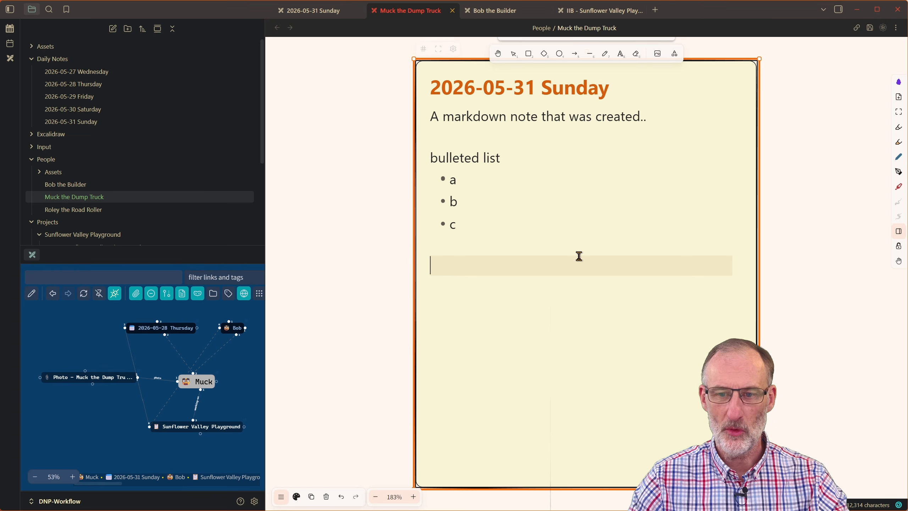
click(389, 281)
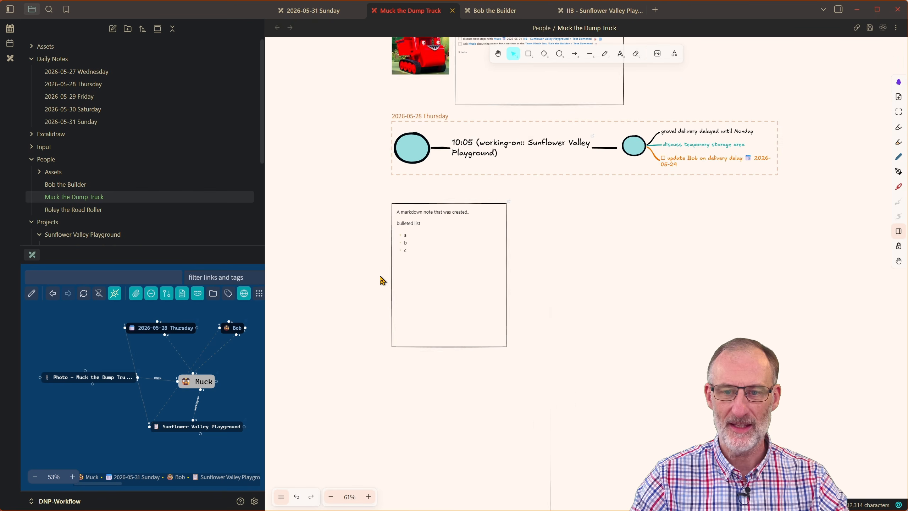
Step: Move the Markdown embed above the 2026-05-28 Thursday frame, into the free space beside Muck's task box
scroll(381, 281, down, 5)
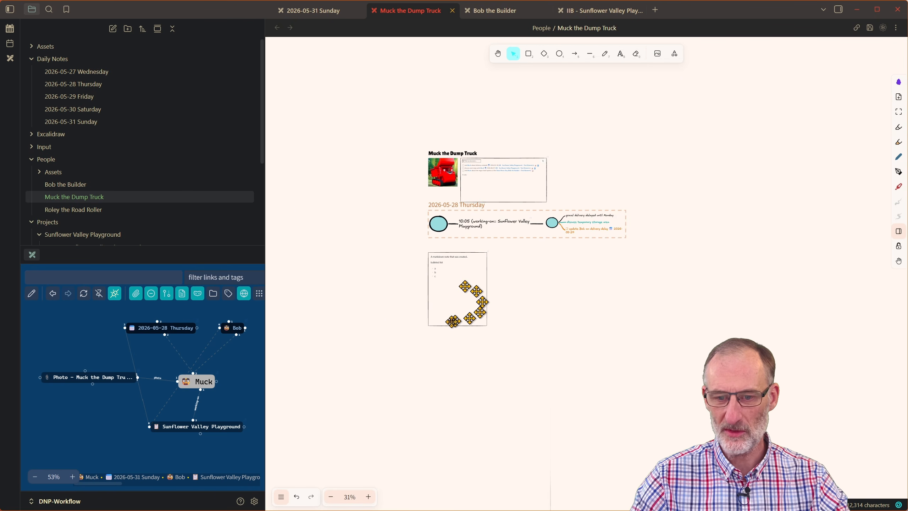
drag(452, 321, 576, 195)
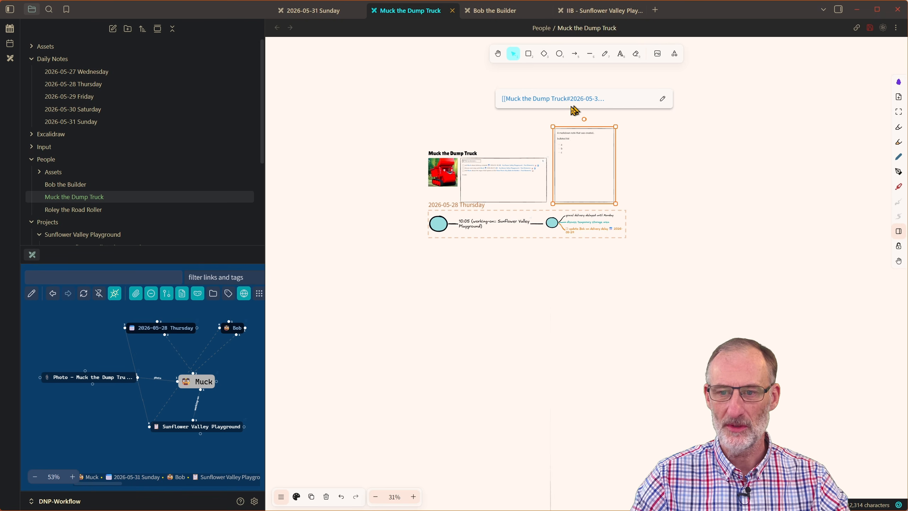
click(511, 138)
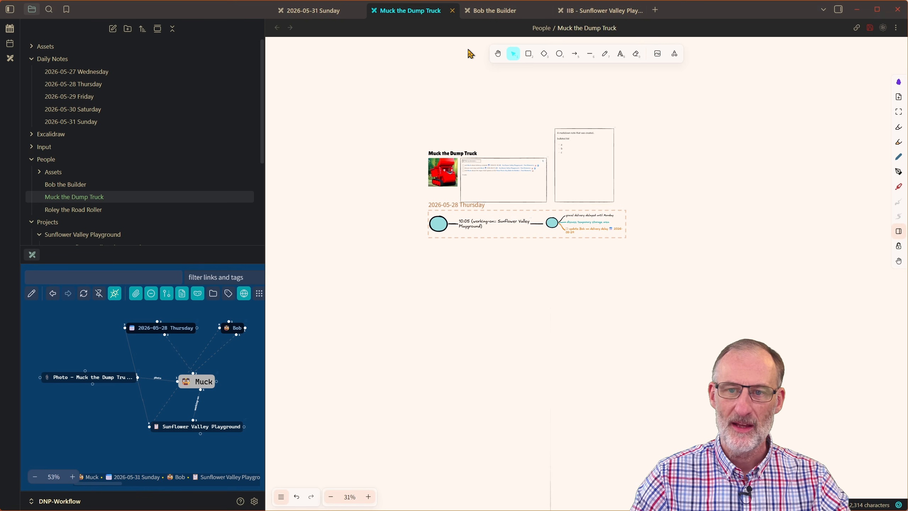
Step: Return to the 2026-05-31 Sunday daily note and examine the Muck Markdown embed, including its in-place editing view
click(320, 13)
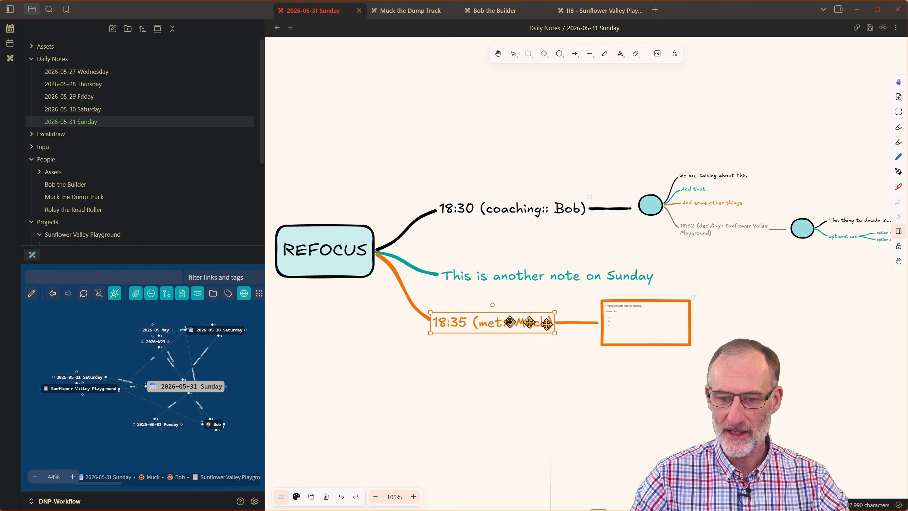
scroll(634, 324, up, 10)
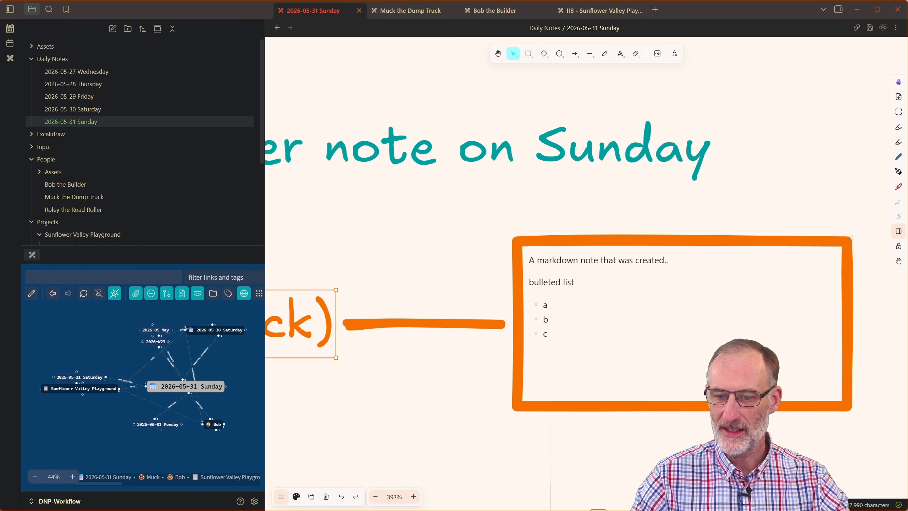
scroll(644, 324, right, 3)
click(579, 289)
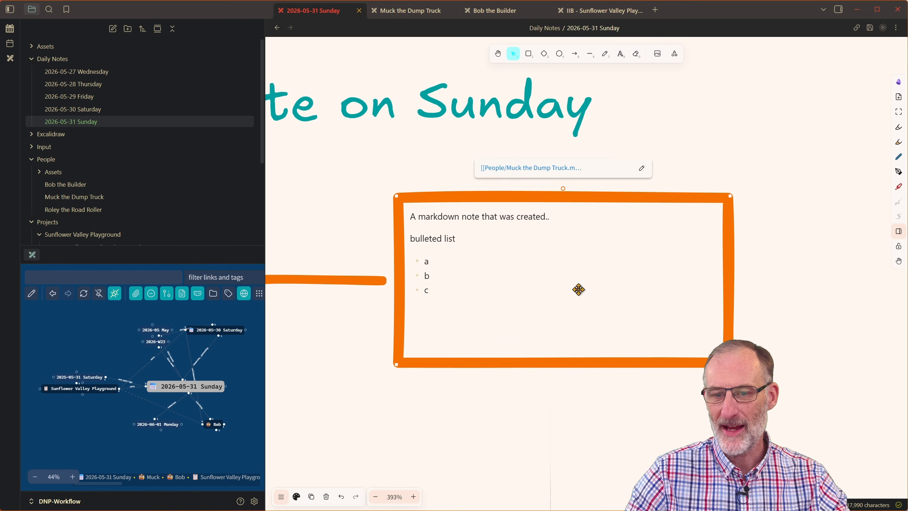
double_click(537, 291)
click(465, 306)
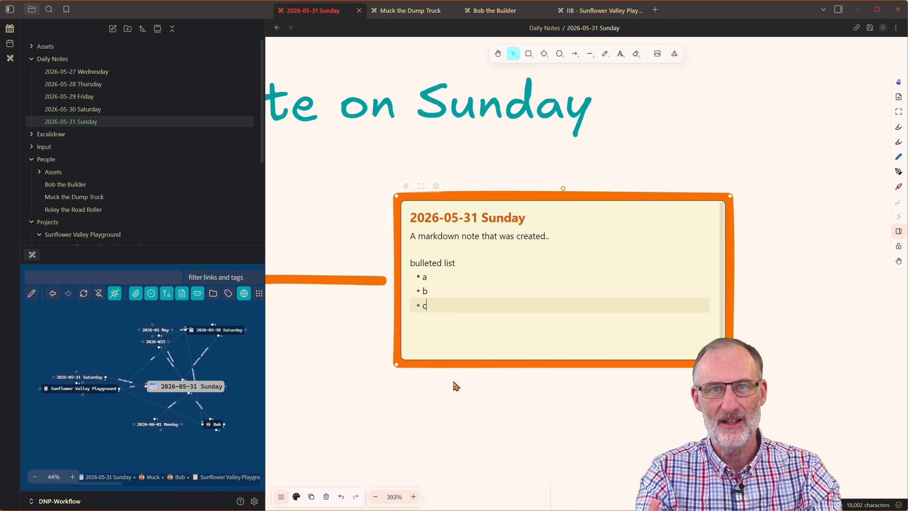
click(459, 411)
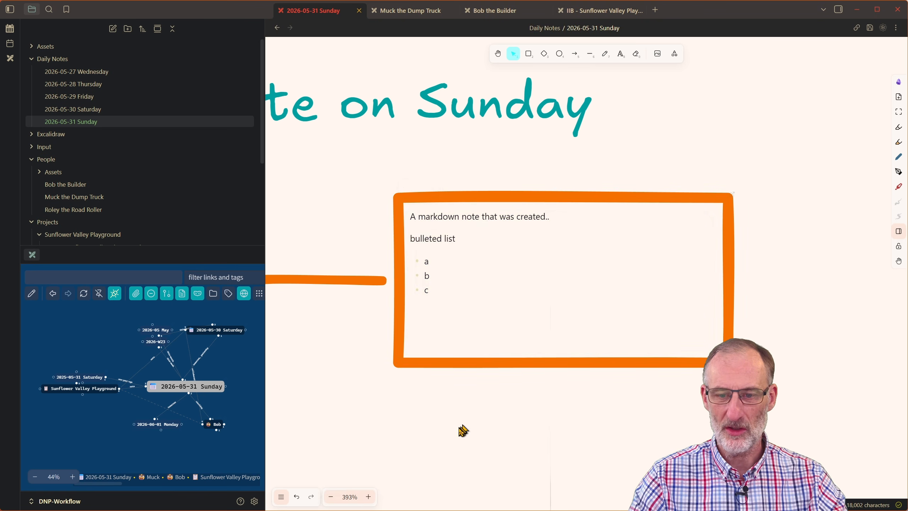
scroll(459, 425, down, 7)
drag(428, 422, 594, 349)
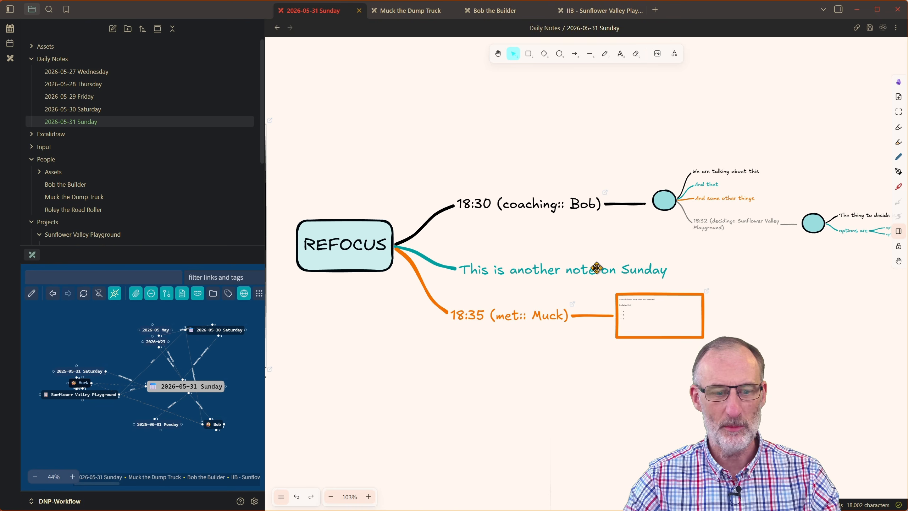
Step: Move the ExcaliBrain graph into its own tab in the main workspace and disconnect it from the open note tabs
drag(136, 437, 132, 436)
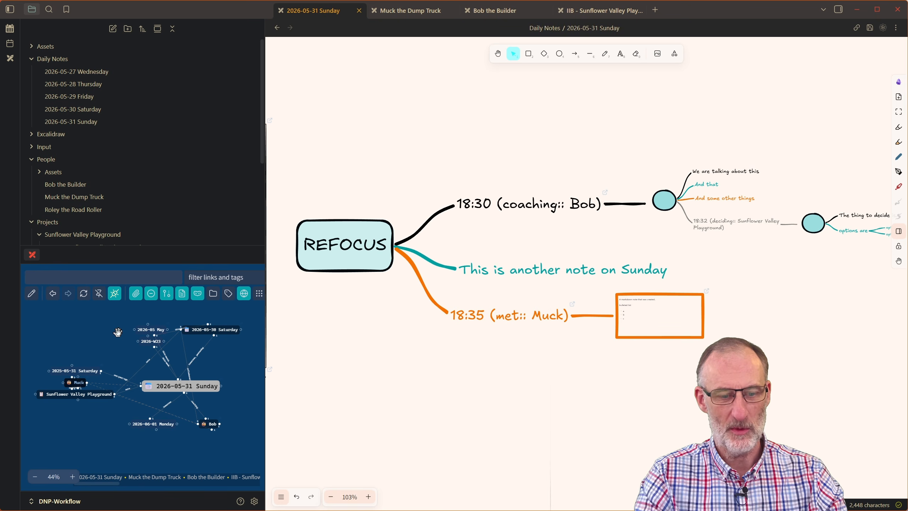
drag(32, 255, 370, 54)
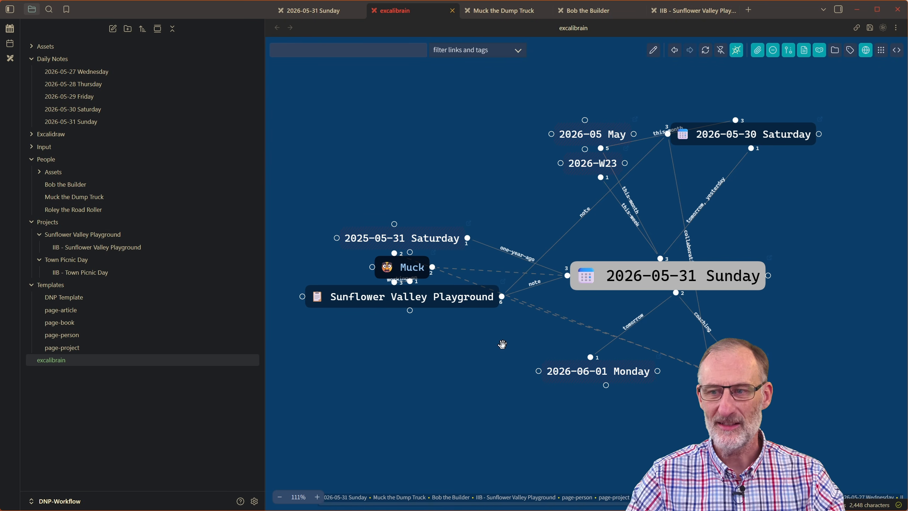
click(734, 52)
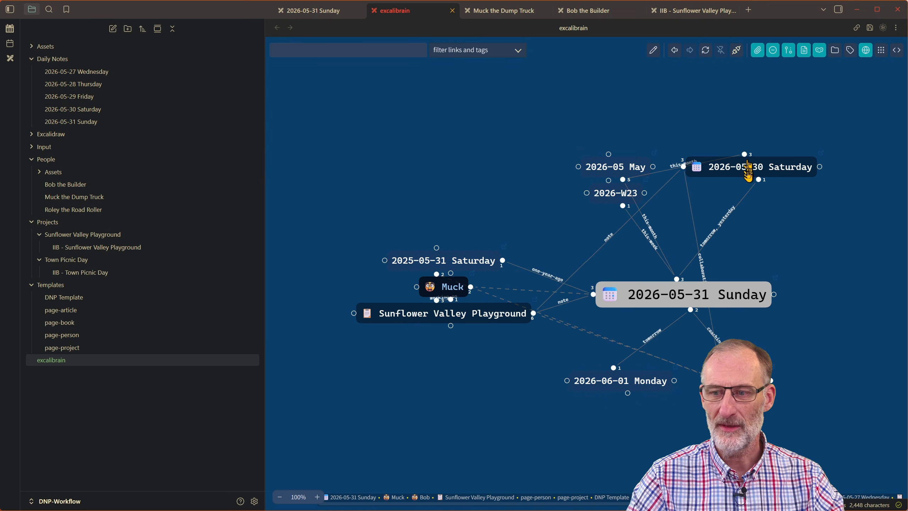
Step: Browse the graph through 2026-05-30 Saturday, 2026-05-29 Friday, Sunflower Valley Playground and Town Picnic Day to examine their relations
click(748, 171)
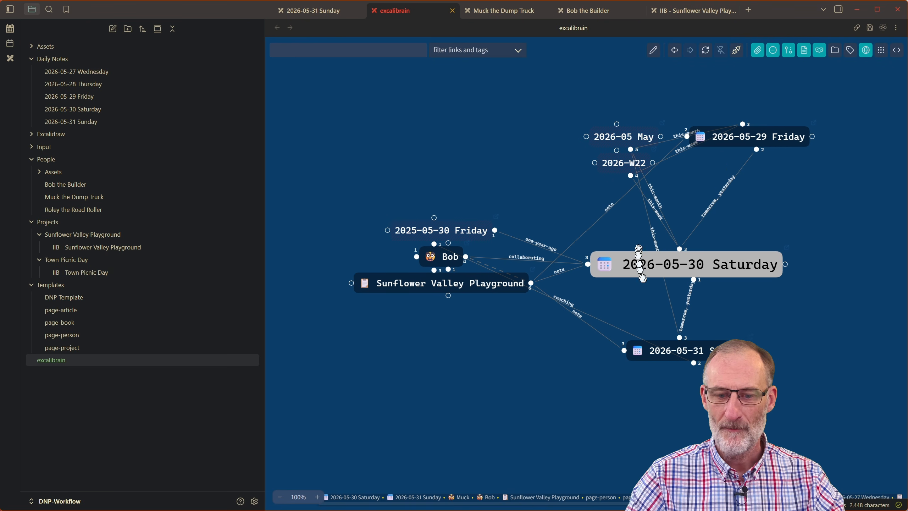
click(736, 138)
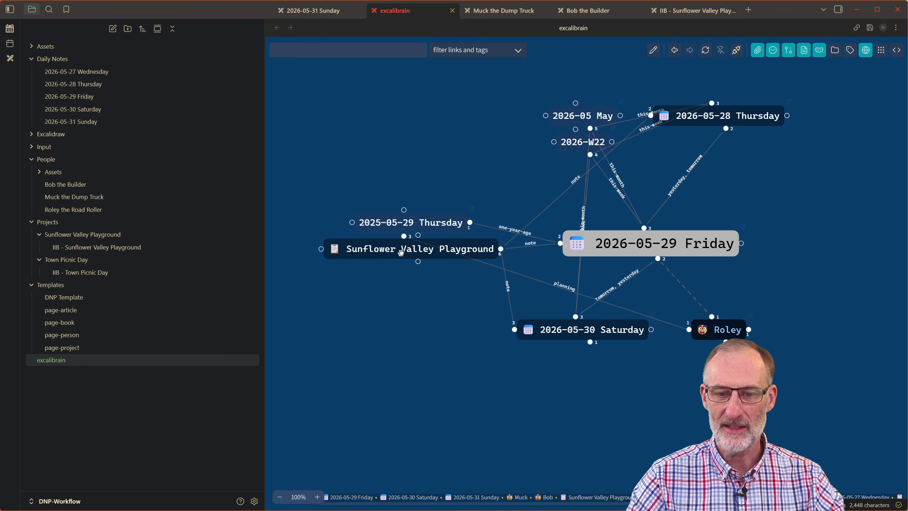
click(465, 252)
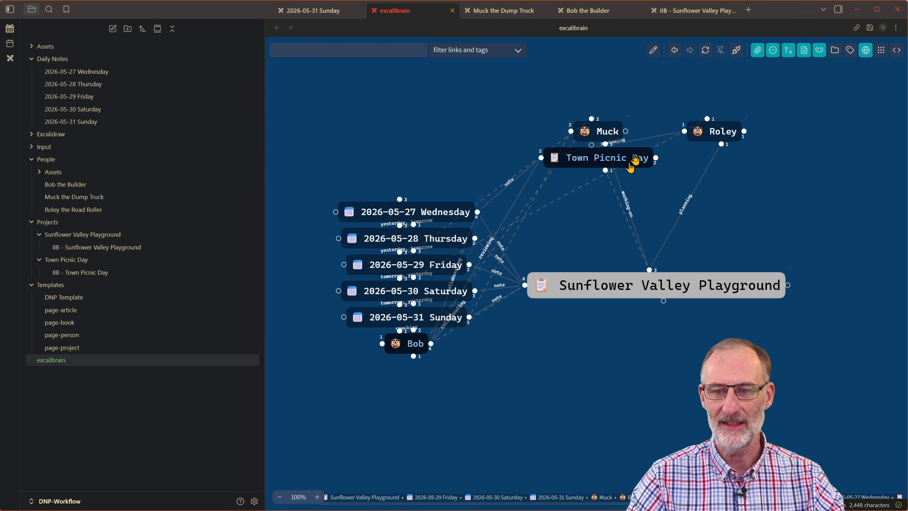
click(608, 158)
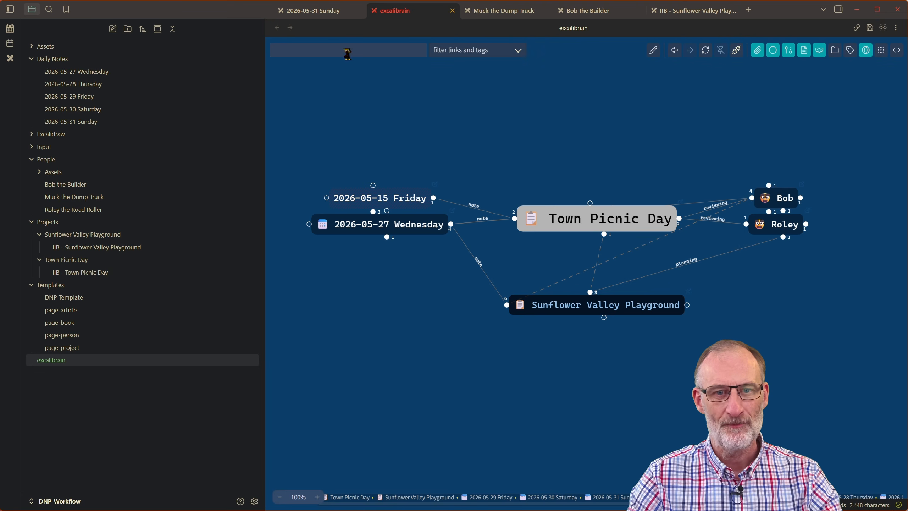
Step: Return to the 2026-05-31 Sunday daily note and review Note Types & Custom Ontologies in the Capture Contextual Note configuration
click(332, 13)
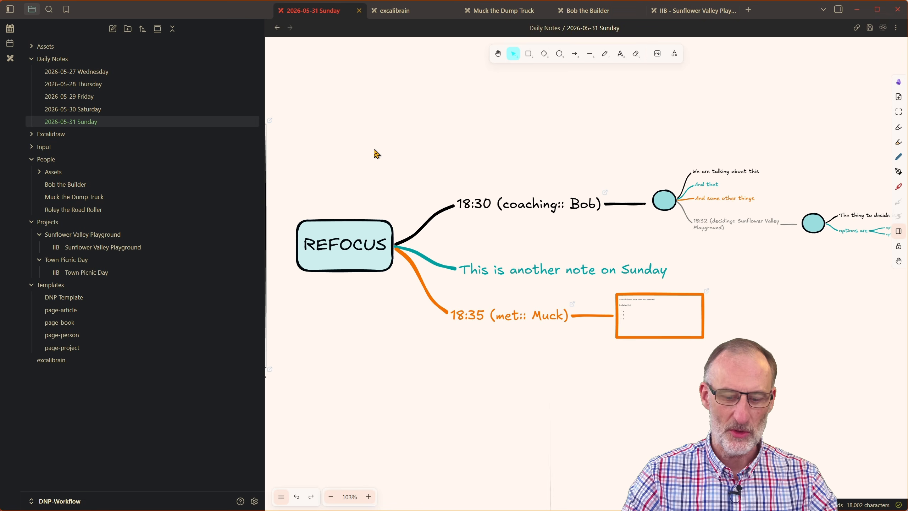
key(ctrl+shift+c)
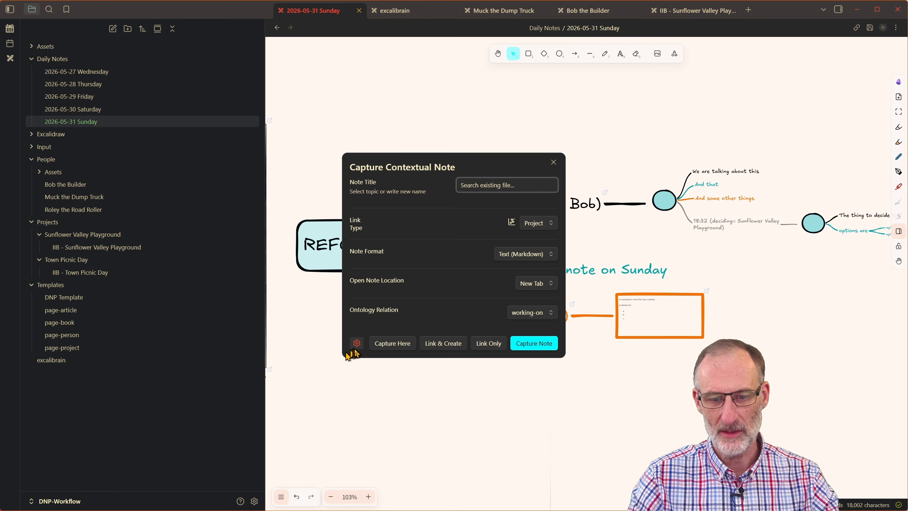
click(356, 344)
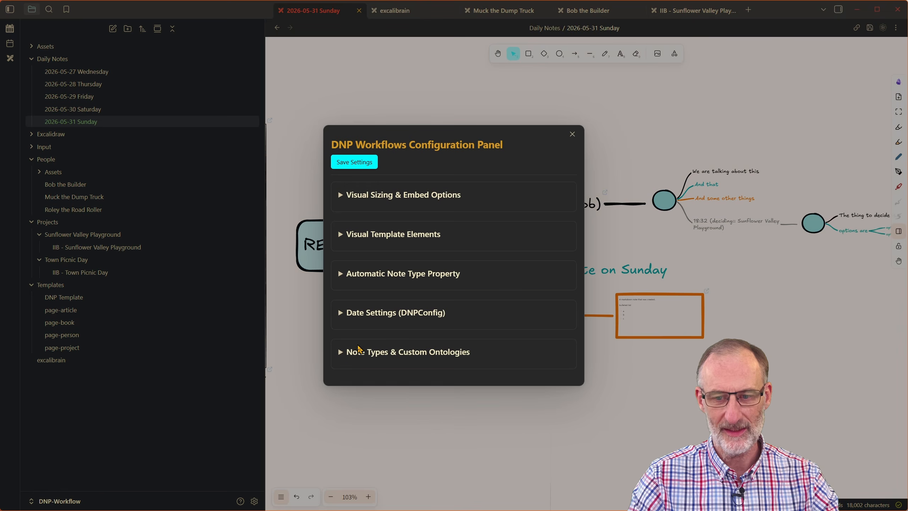
click(424, 358)
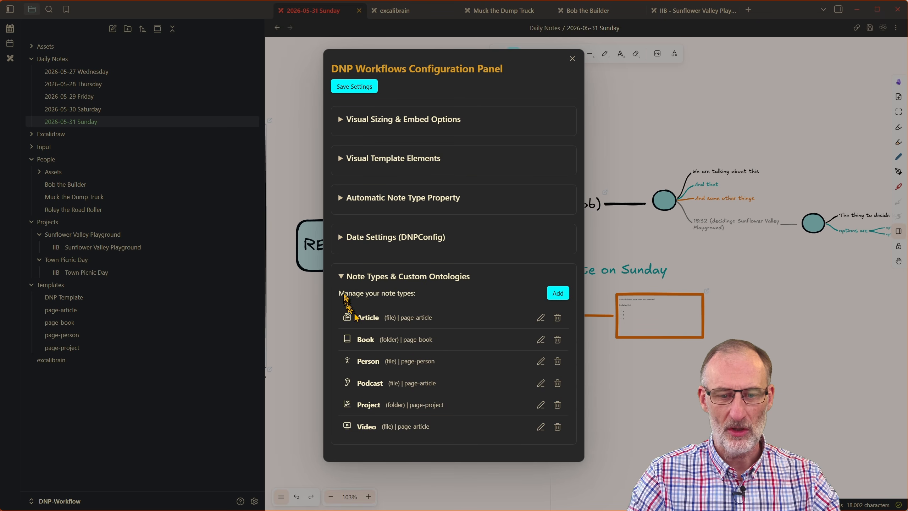
click(342, 276)
Step: Review the Date Settings (DNPConfig) and Automatic Note Type Property sections of the configuration
click(351, 306)
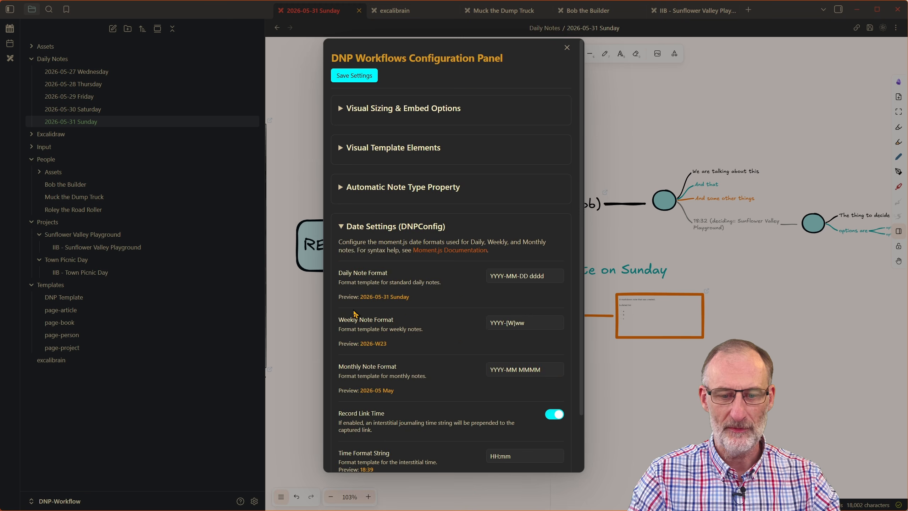
scroll(341, 251, down, 2)
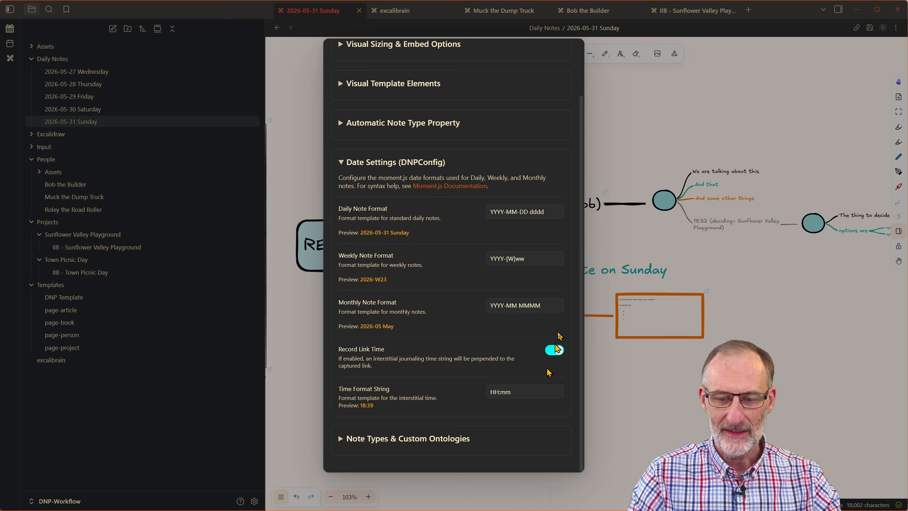
click(341, 166)
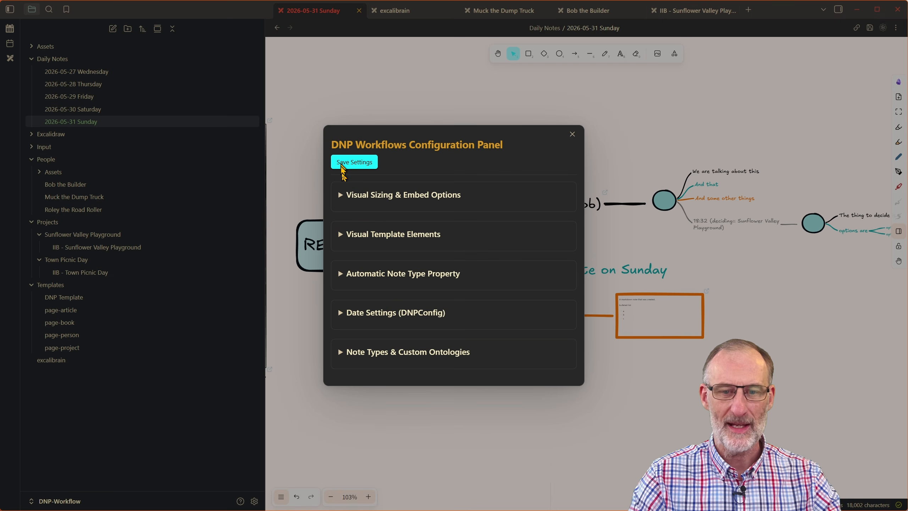
click(361, 272)
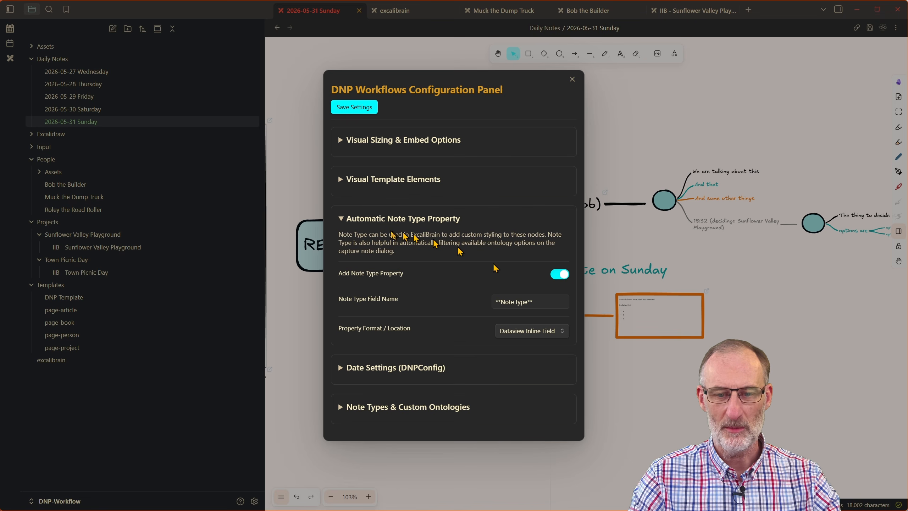
click(345, 221)
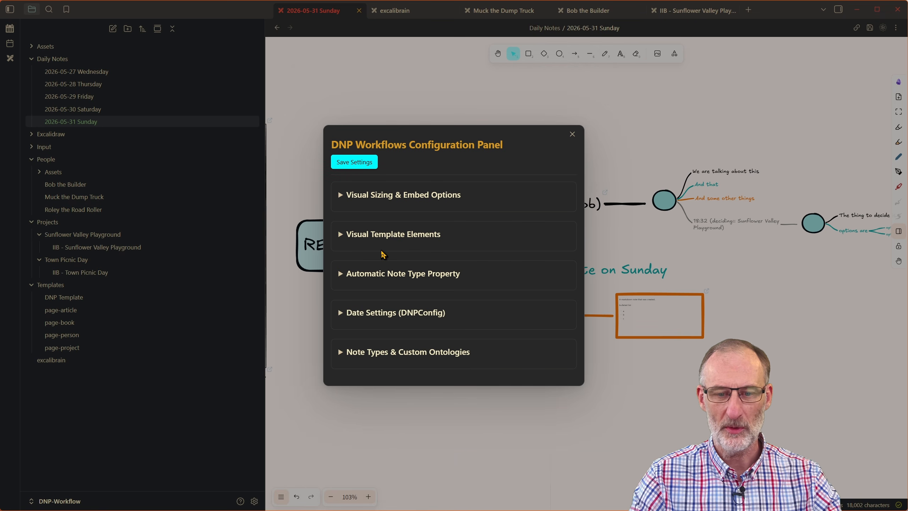
Step: Review the Visual Template Elements and Visual Sizing & Embed Options sections of the configuration
click(375, 235)
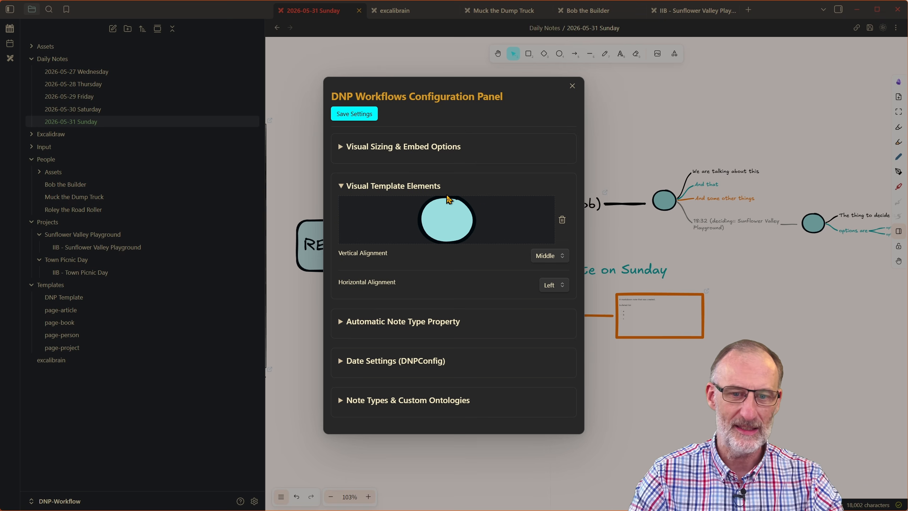
click(341, 185)
click(339, 194)
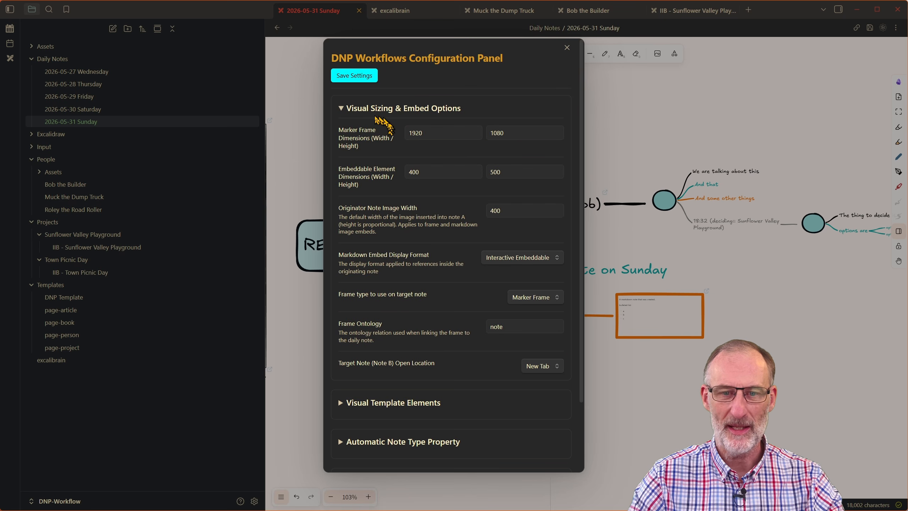
click(341, 108)
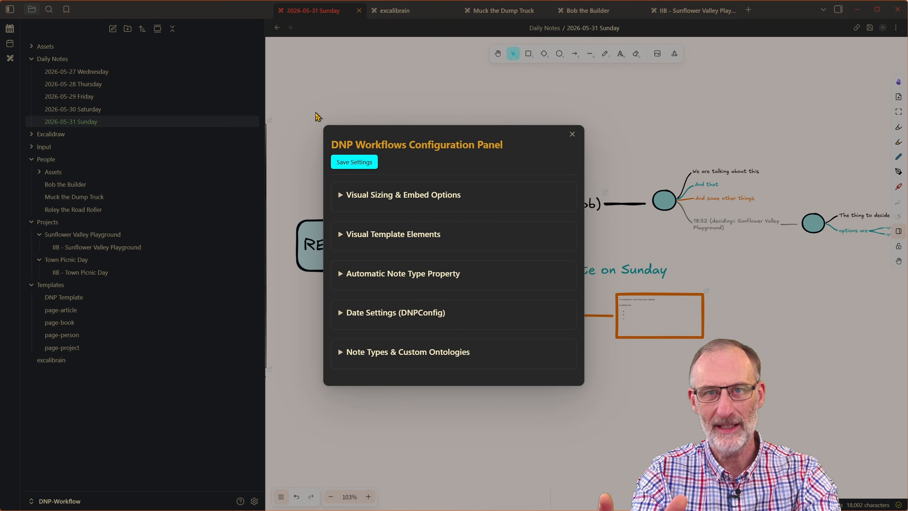